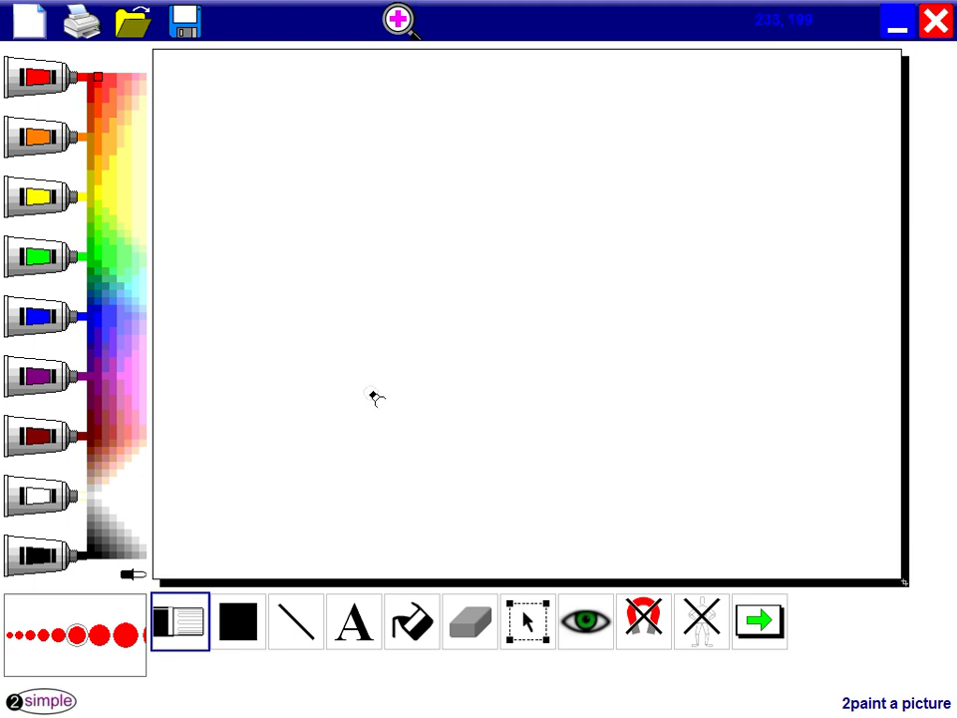
Step: Fill the entire blank canvas with dark blue using the paint bucket
click(89, 337)
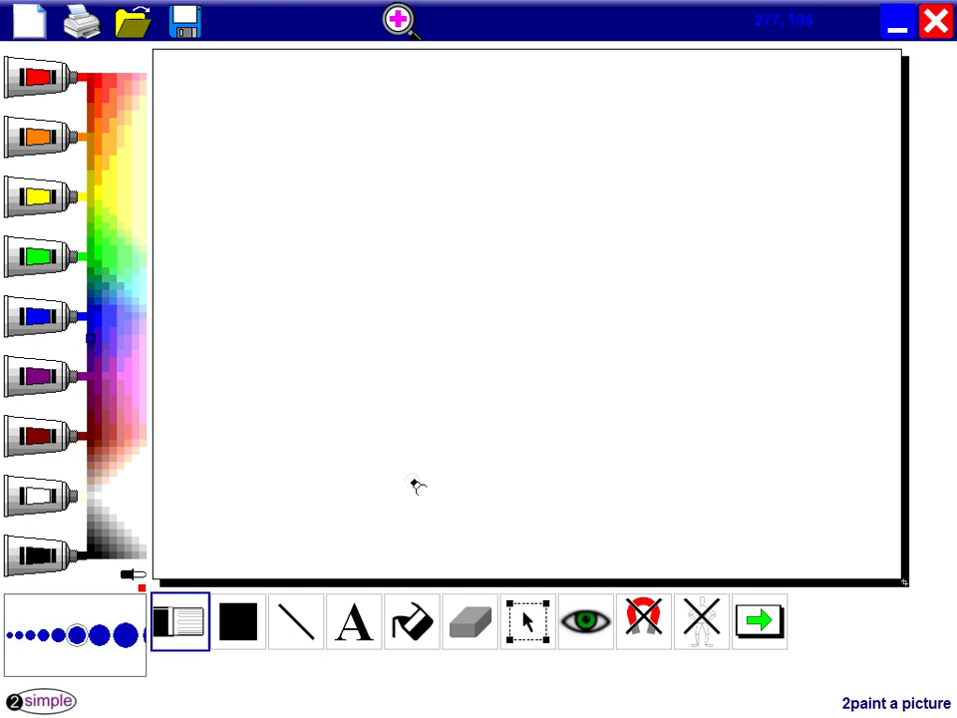
click(426, 620)
click(495, 484)
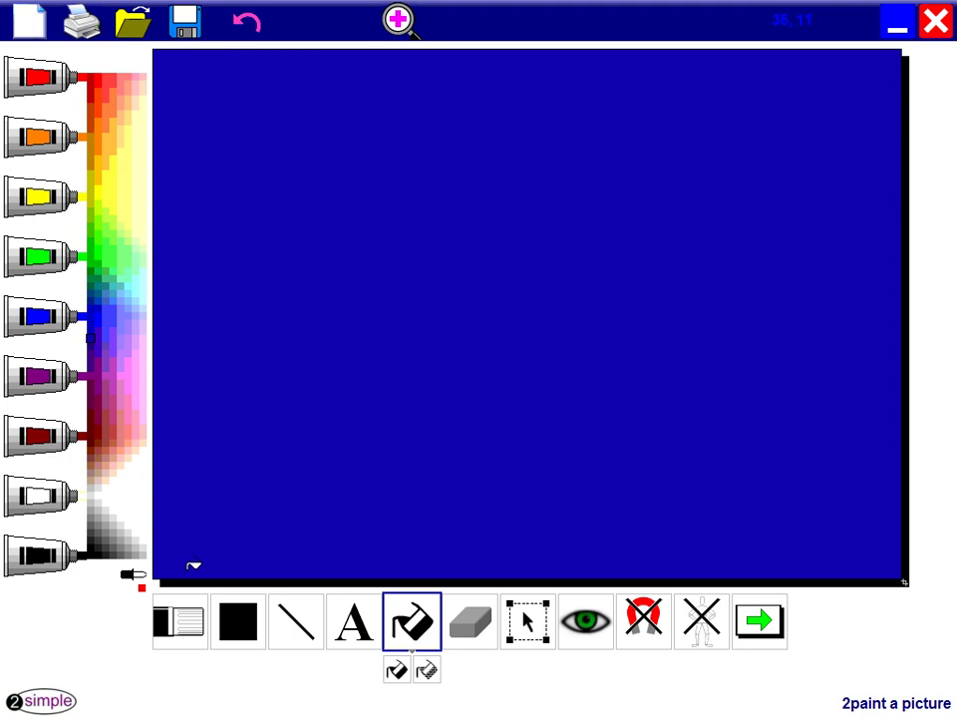
Step: Paint a wavy white Felt Pen line across the lower canvas and fill the area below it white
click(188, 618)
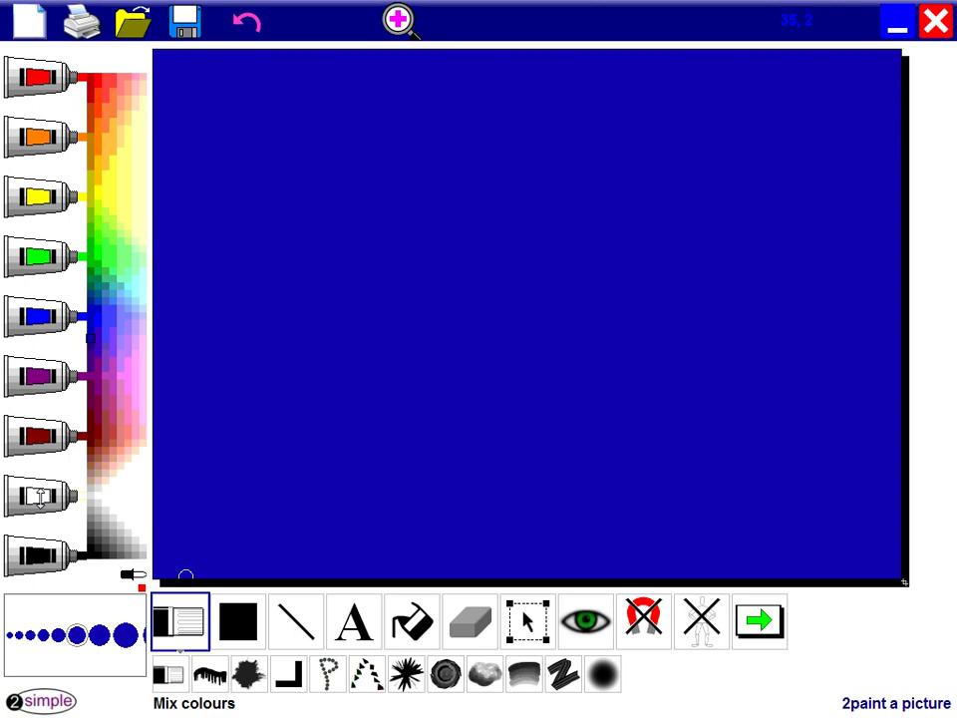
click(73, 492)
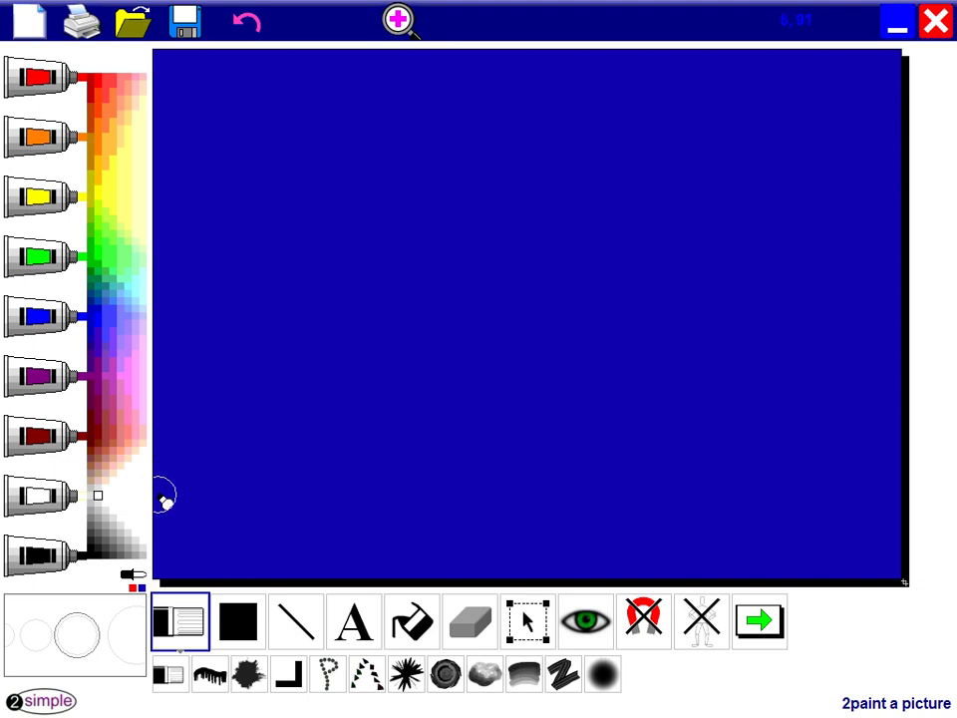
mouse_move(164, 499)
mouse_down()
mouse_move(414, 501)
mouse_move(497, 485)
mouse_move(759, 500)
mouse_move(835, 485)
mouse_move(911, 493)
mouse_up()
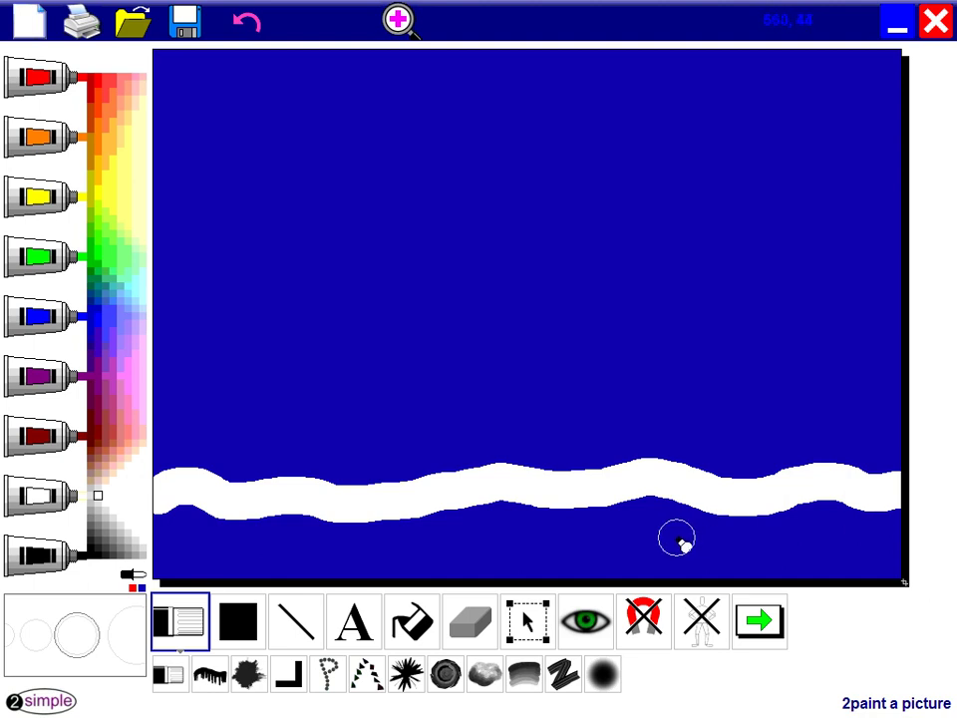
click(412, 621)
click(472, 531)
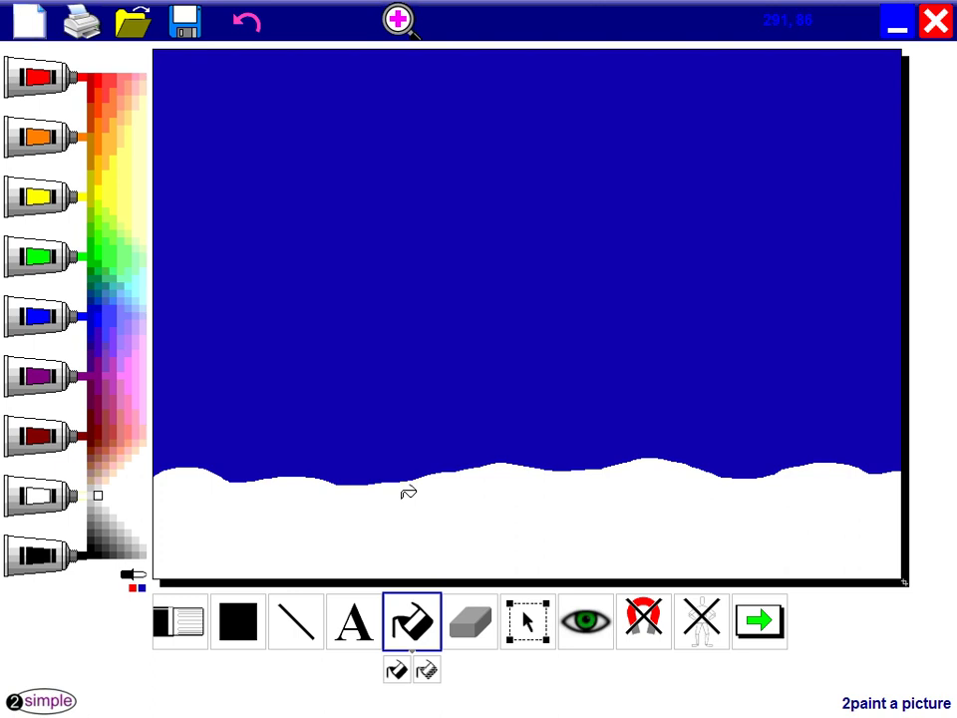
Step: Draw a large filled white oval body and a smaller head oval on top, redrawing the head once
click(241, 628)
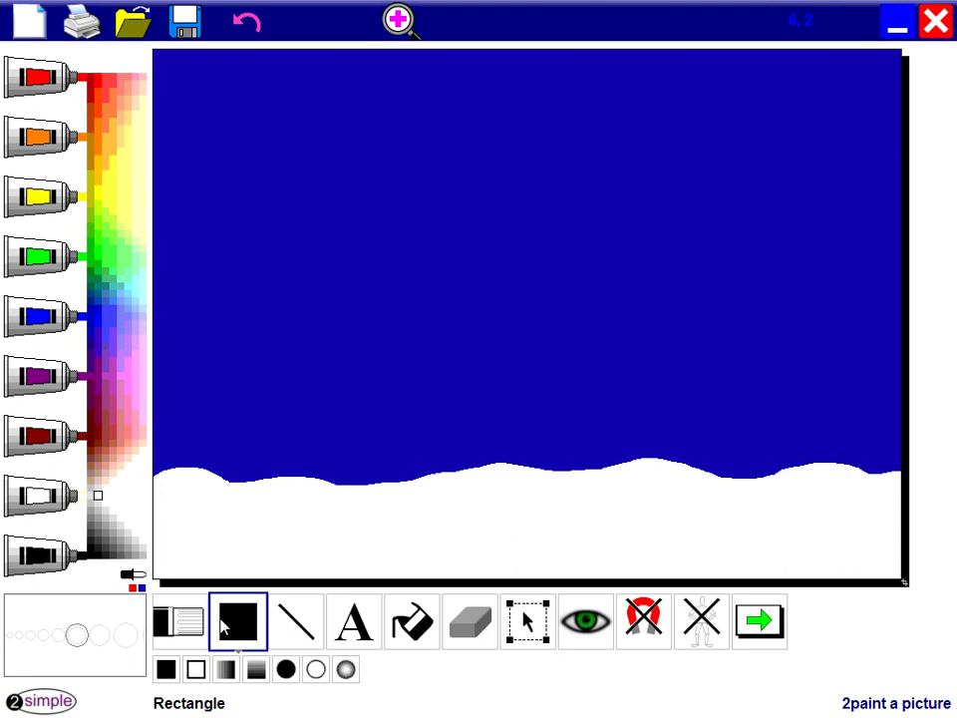
click(286, 668)
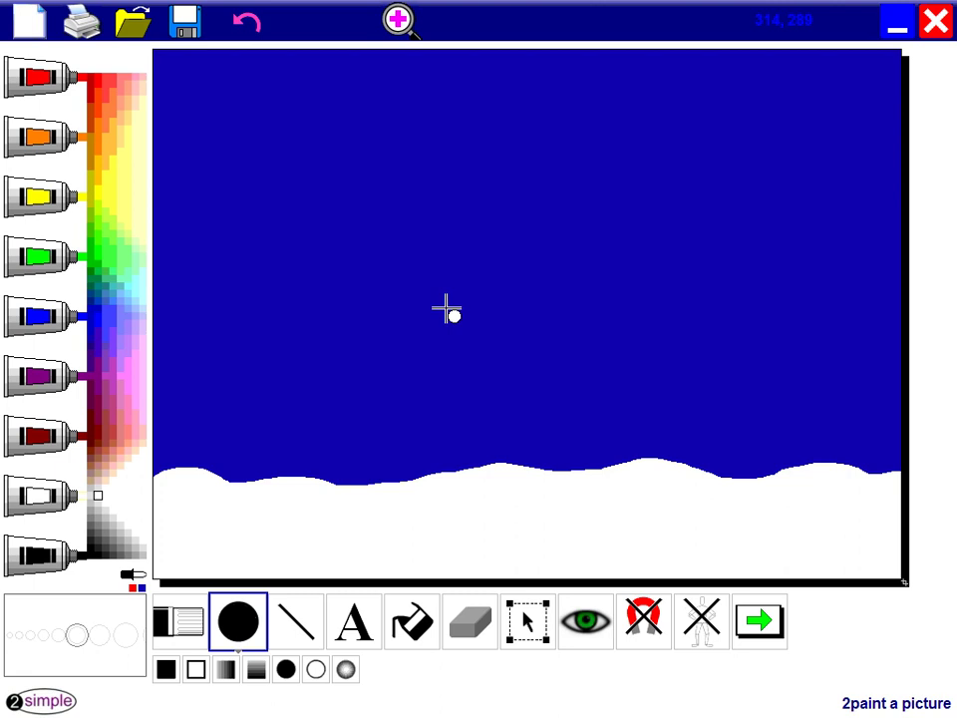
drag(453, 310, 625, 512)
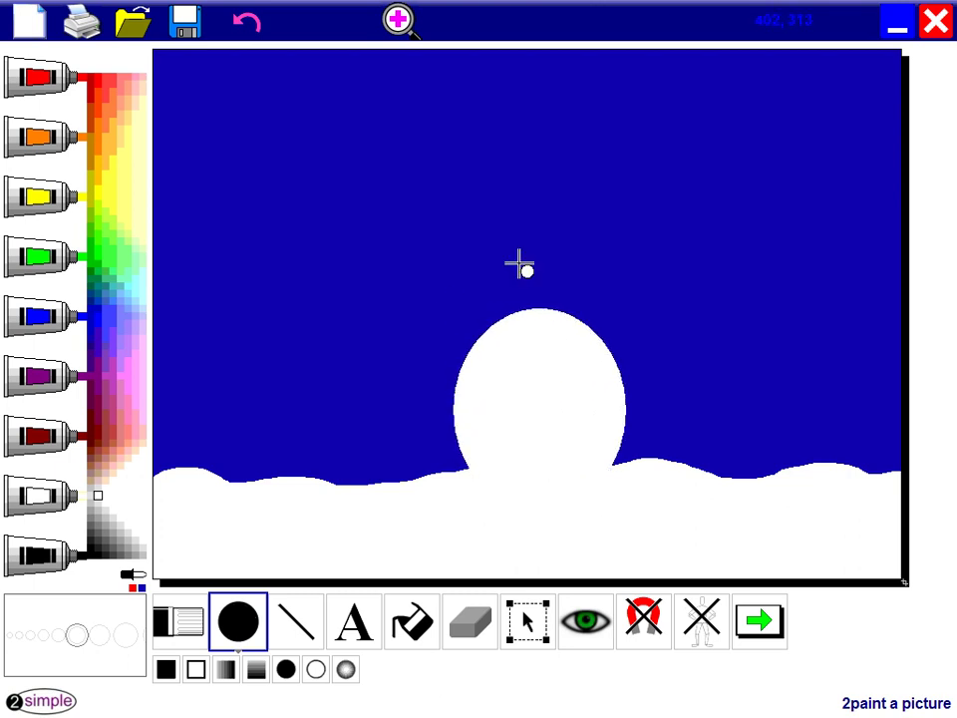
drag(498, 204, 583, 332)
click(245, 21)
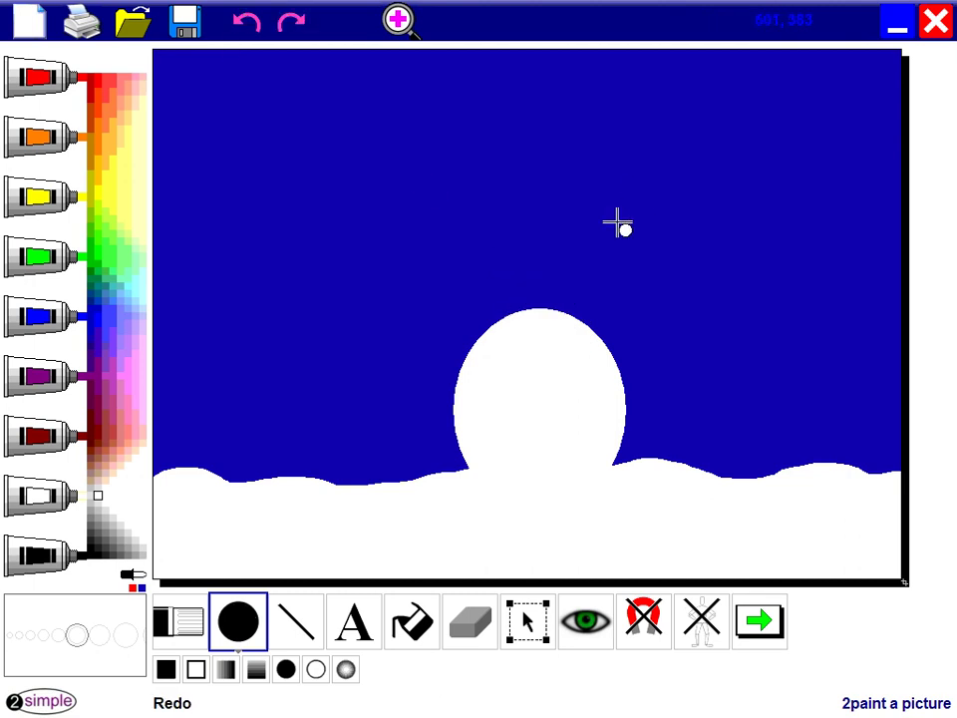
drag(485, 209, 594, 342)
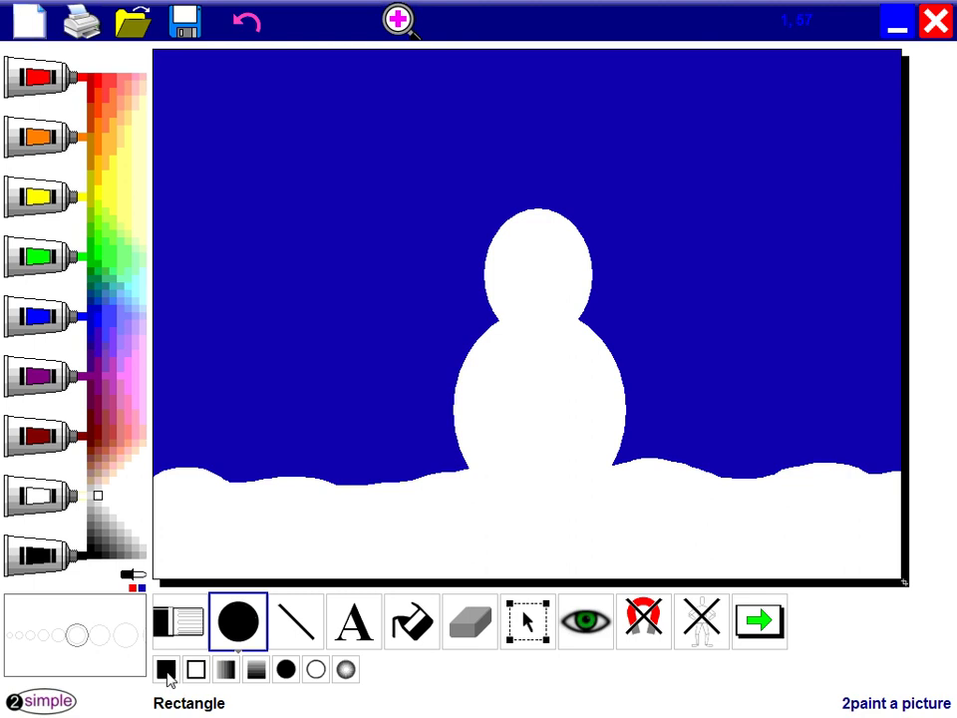
Step: Draw a wide red rectangle brim above the head and a narrower, taller red crown on it
click(167, 669)
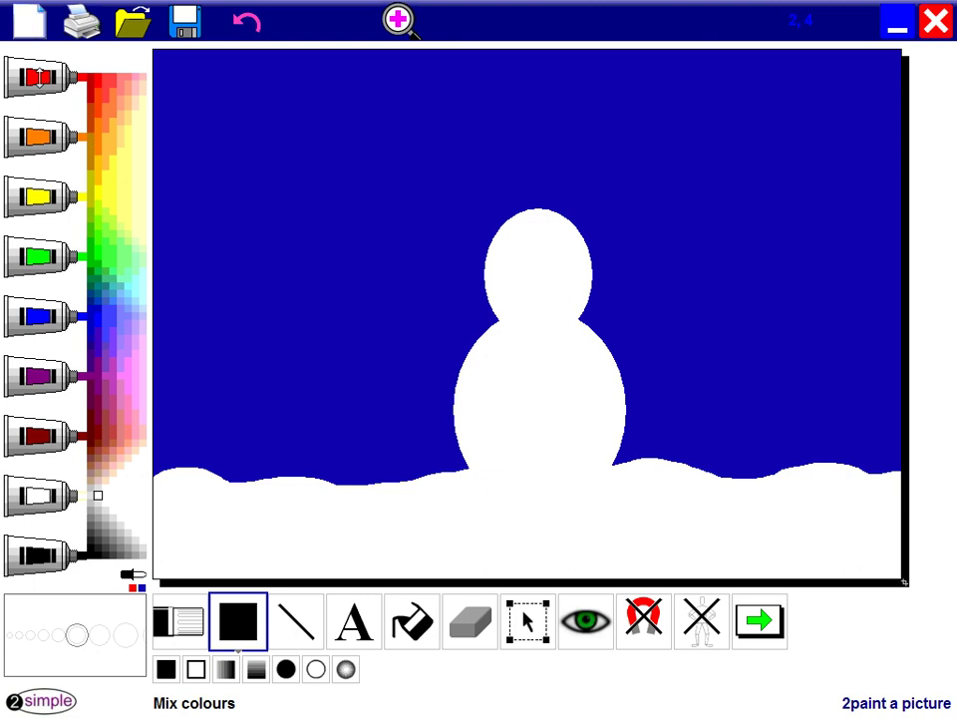
click(37, 78)
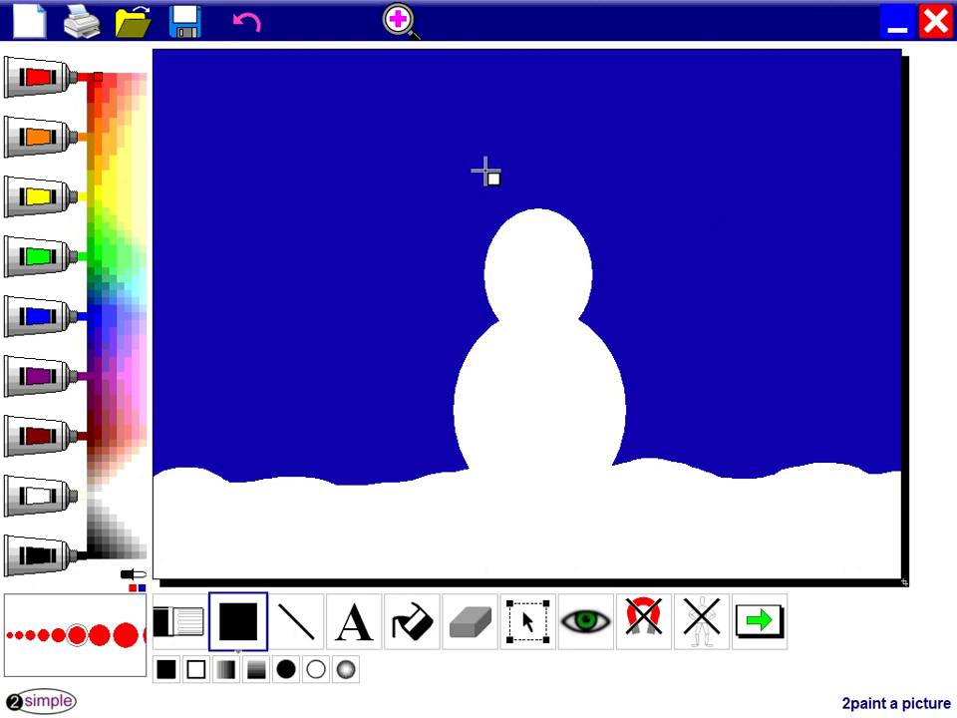
drag(485, 166, 589, 218)
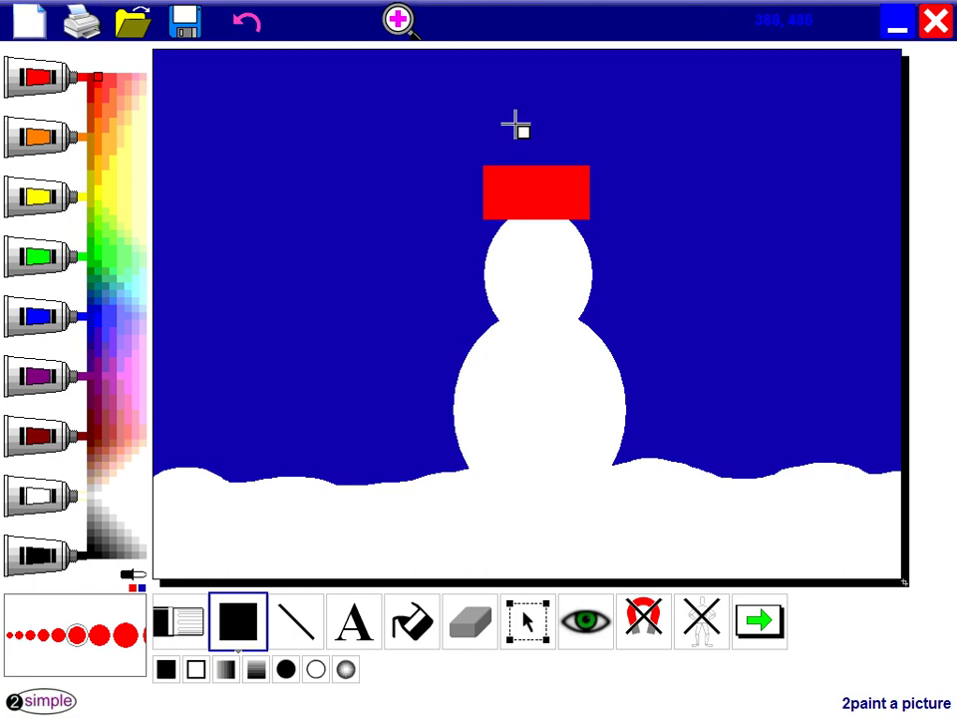
drag(517, 123, 563, 180)
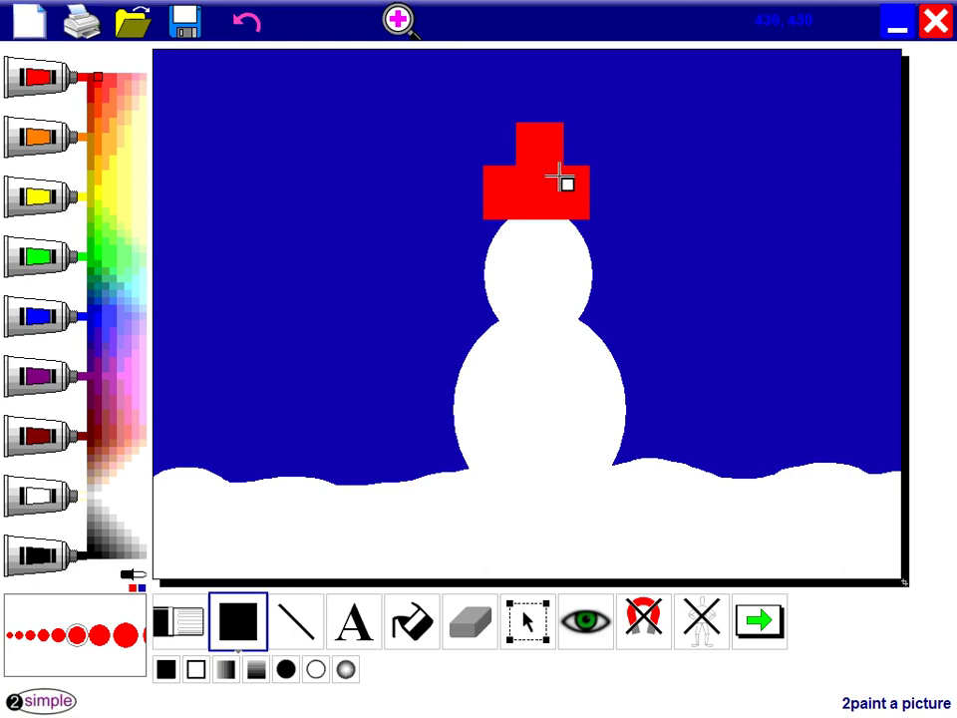
Step: With a larger black Felt Pen brush, dot the snowman's eyes and smile
click(170, 623)
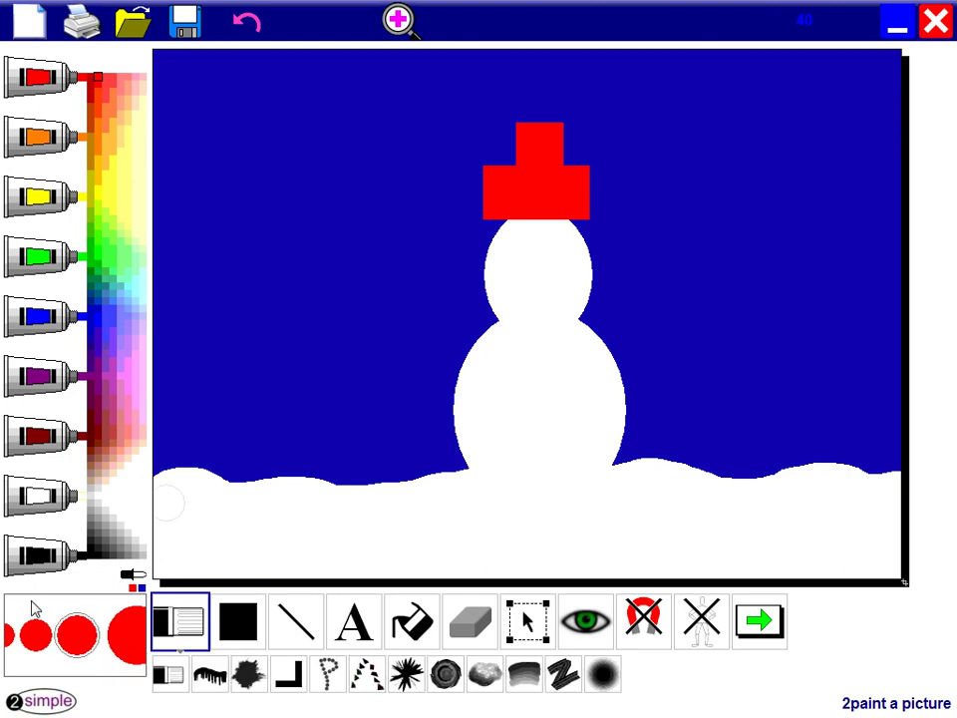
click(35, 557)
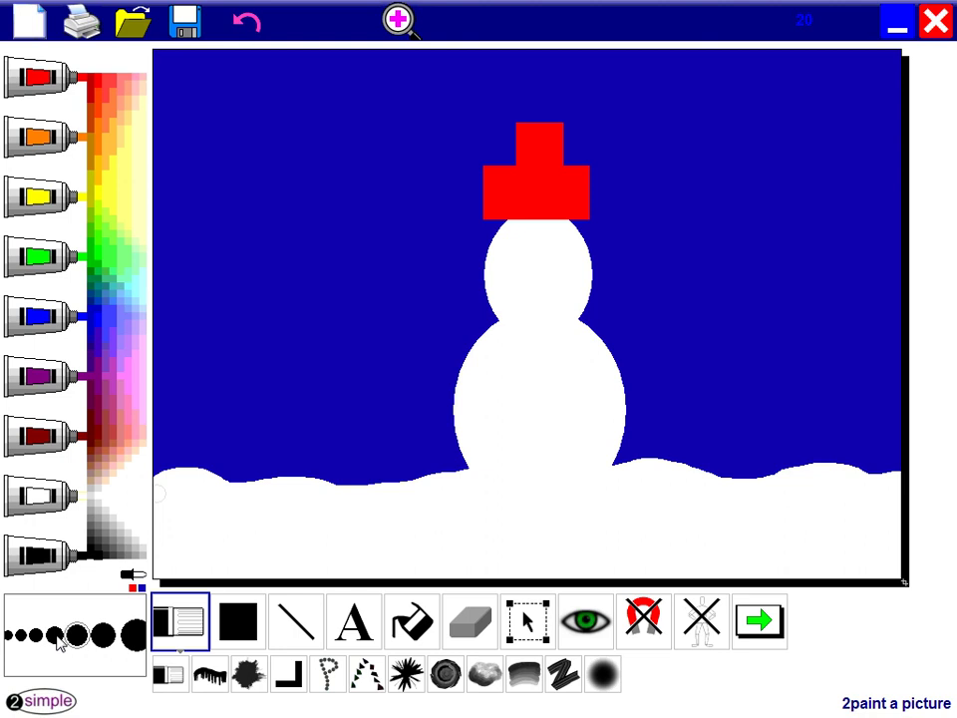
click(75, 636)
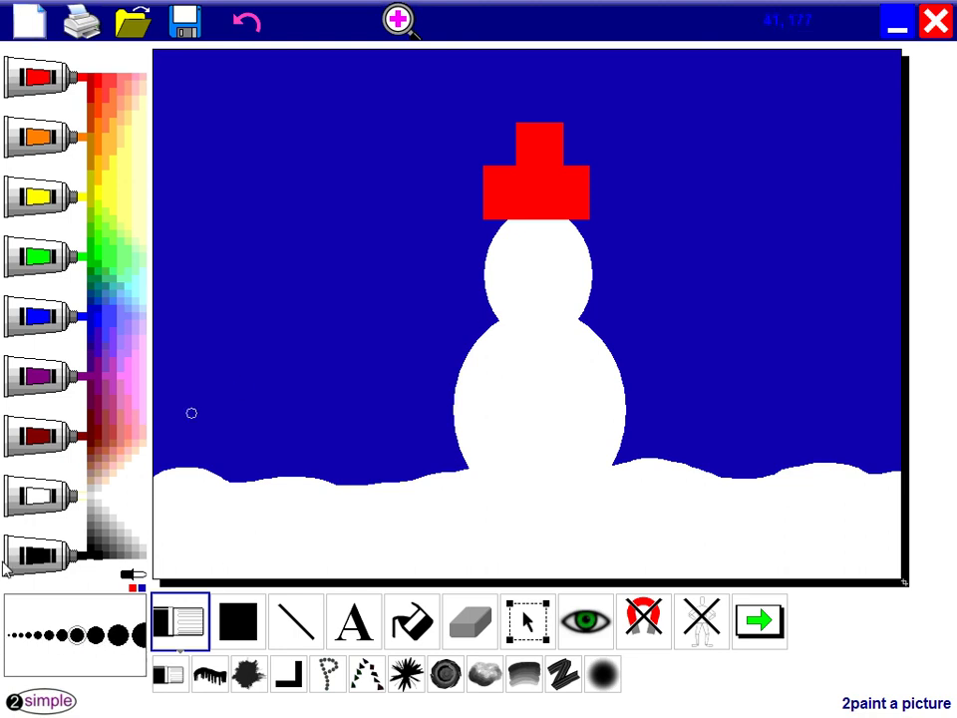
click(96, 635)
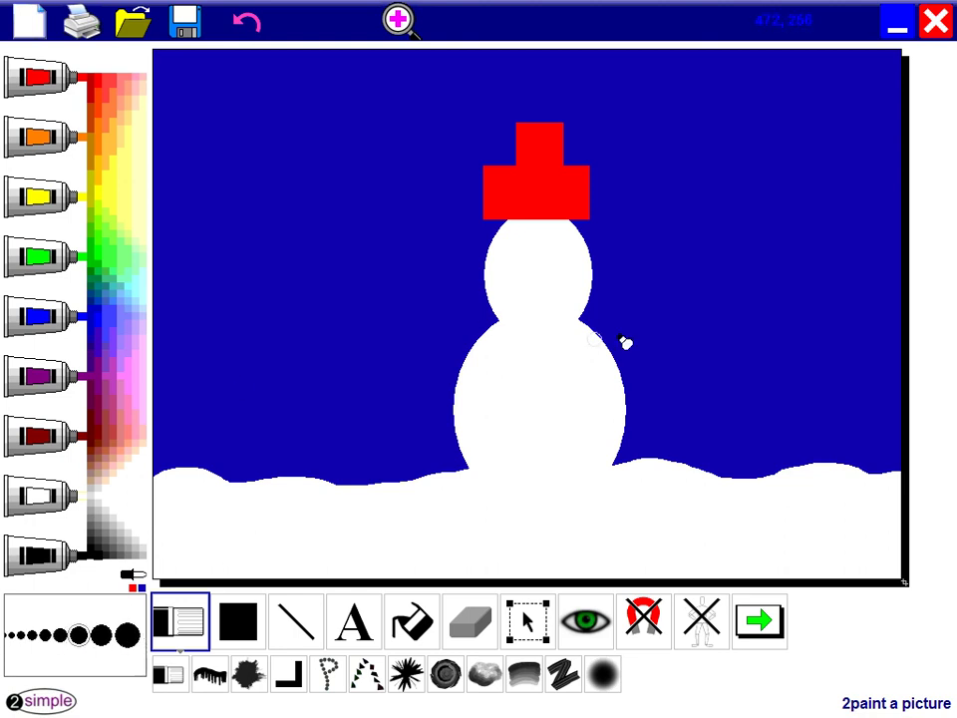
click(522, 255)
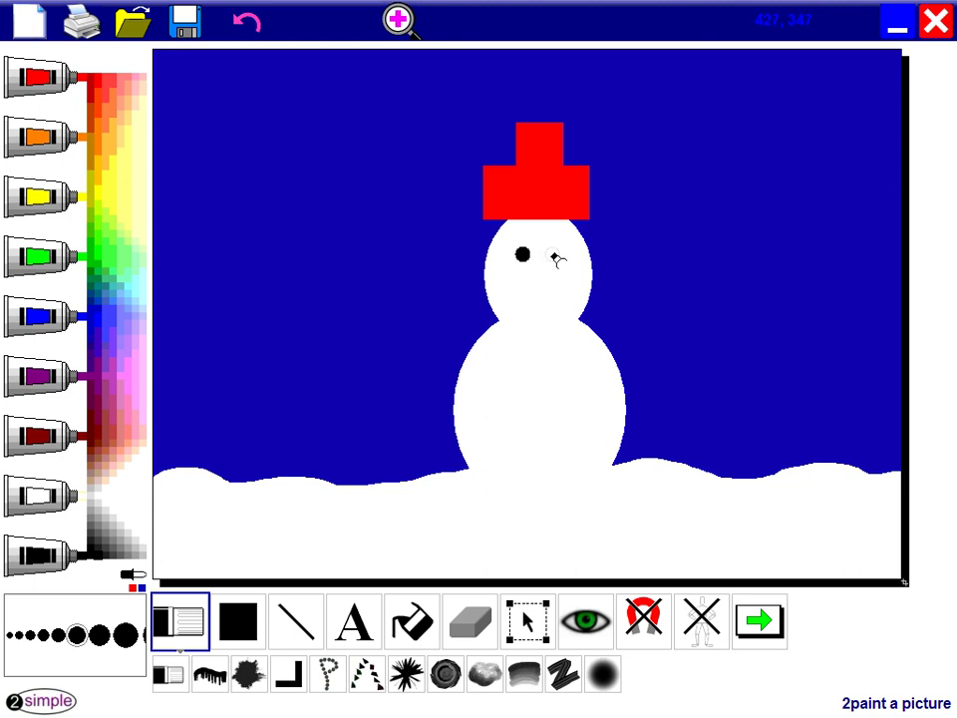
click(532, 310)
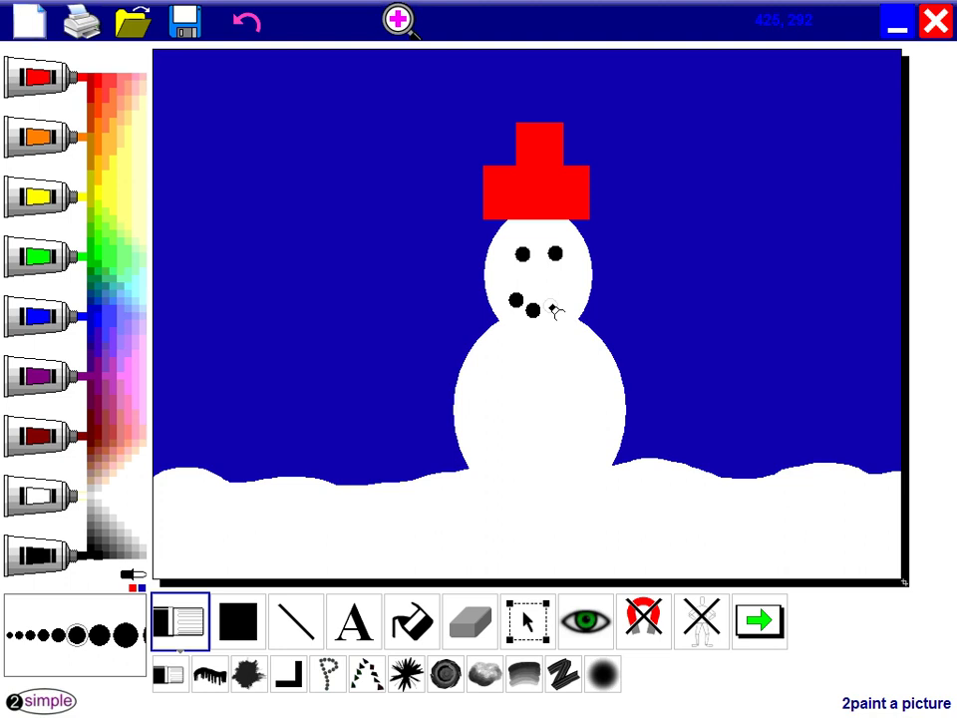
click(550, 308)
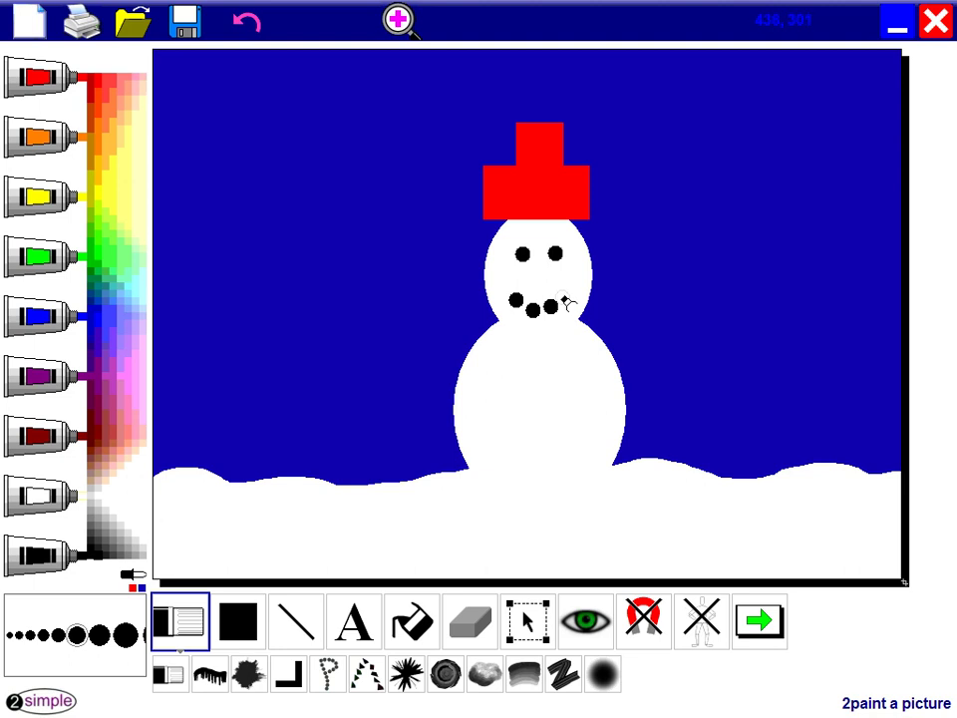
Step: Add three black dot buttons down the snowman's body
click(535, 375)
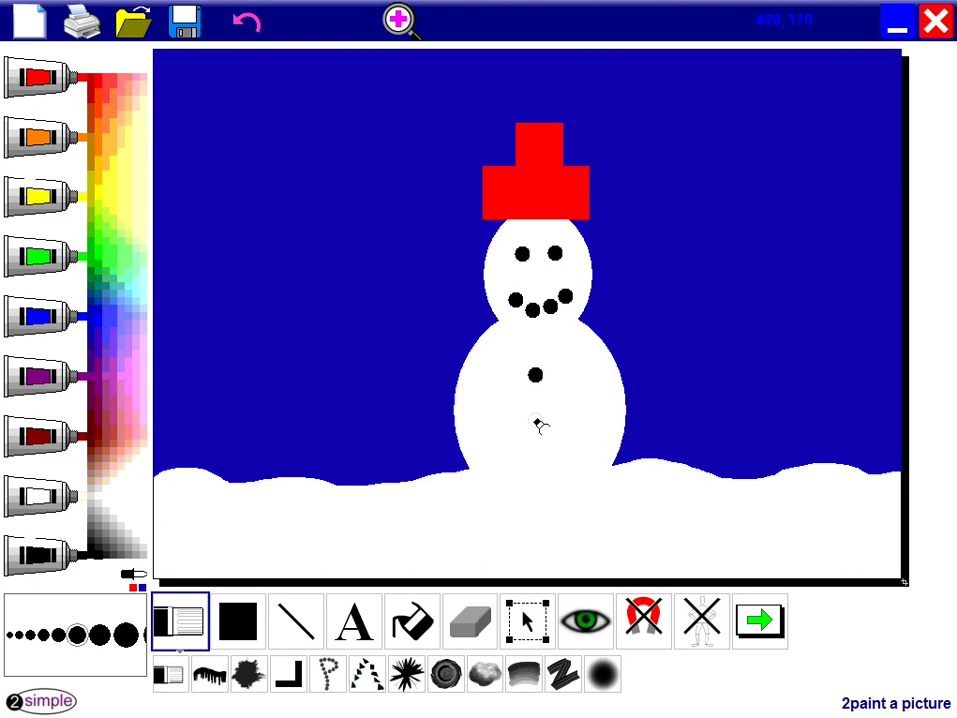
click(534, 407)
click(538, 445)
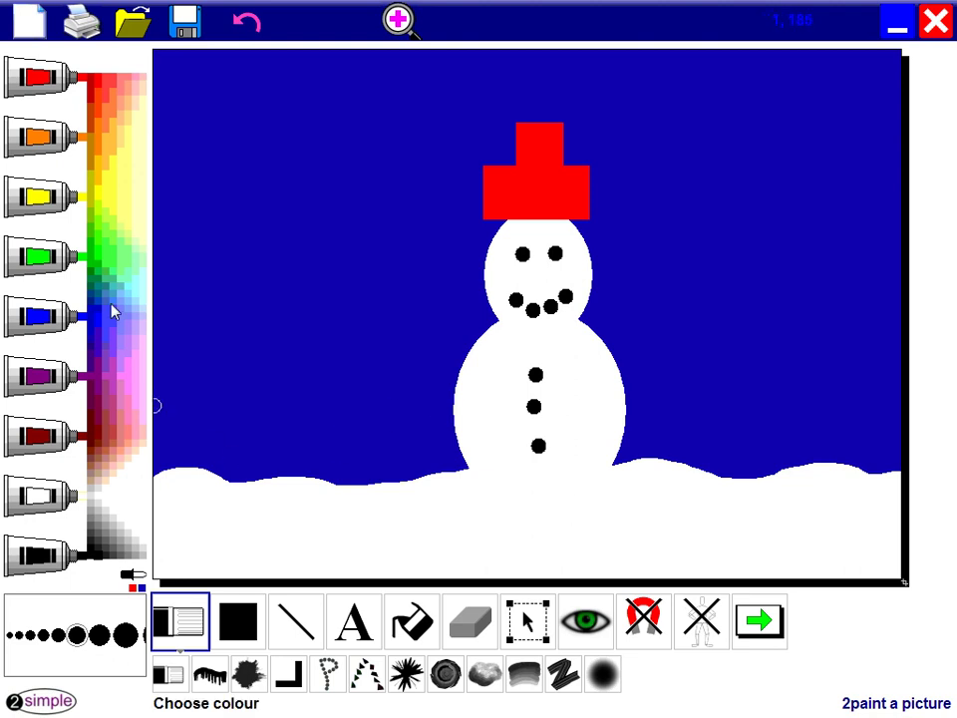
Step: Paint a short orange carrot nose between the snowman's eyes and smile
click(45, 137)
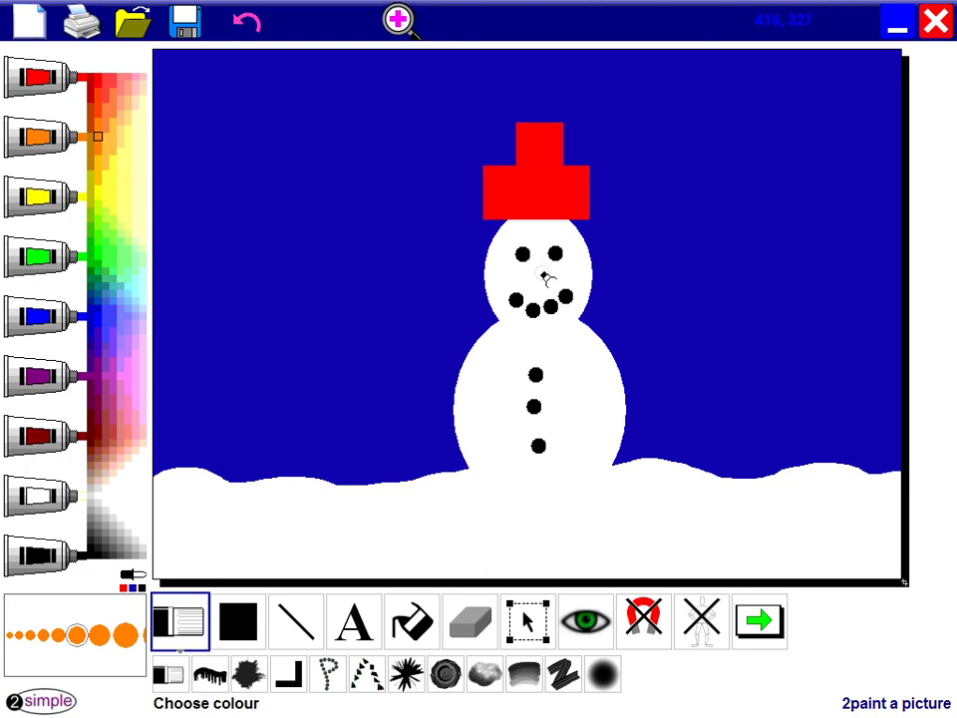
mouse_move(546, 277)
mouse_down()
mouse_move(565, 289)
mouse_move(538, 278)
mouse_up()
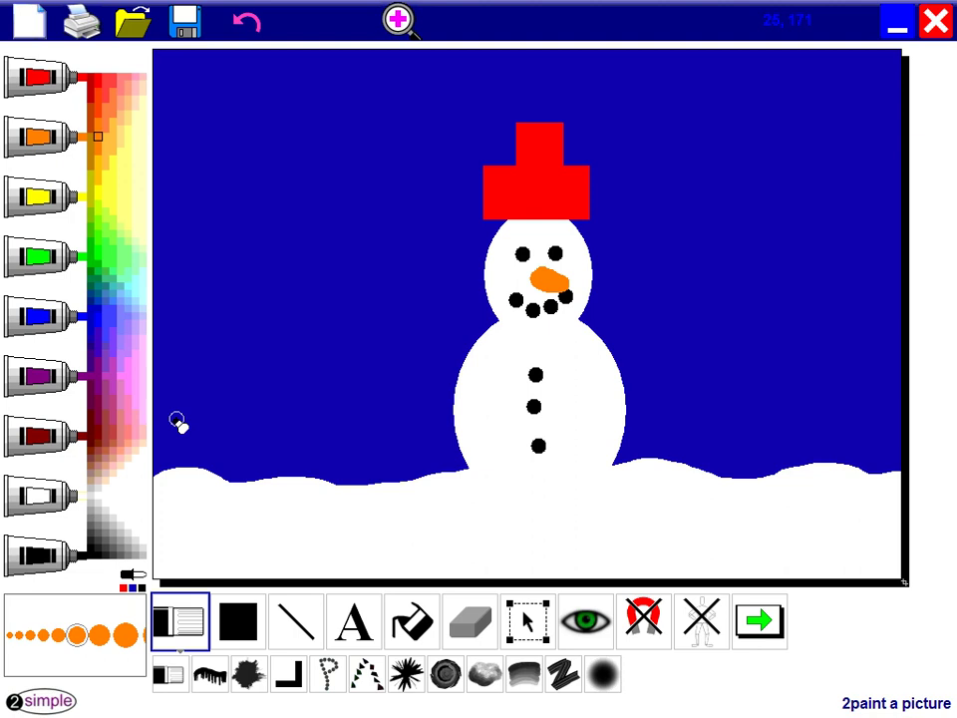
Step: Draw dark red straight-line twig arms from the snowman's right and left sides
click(46, 431)
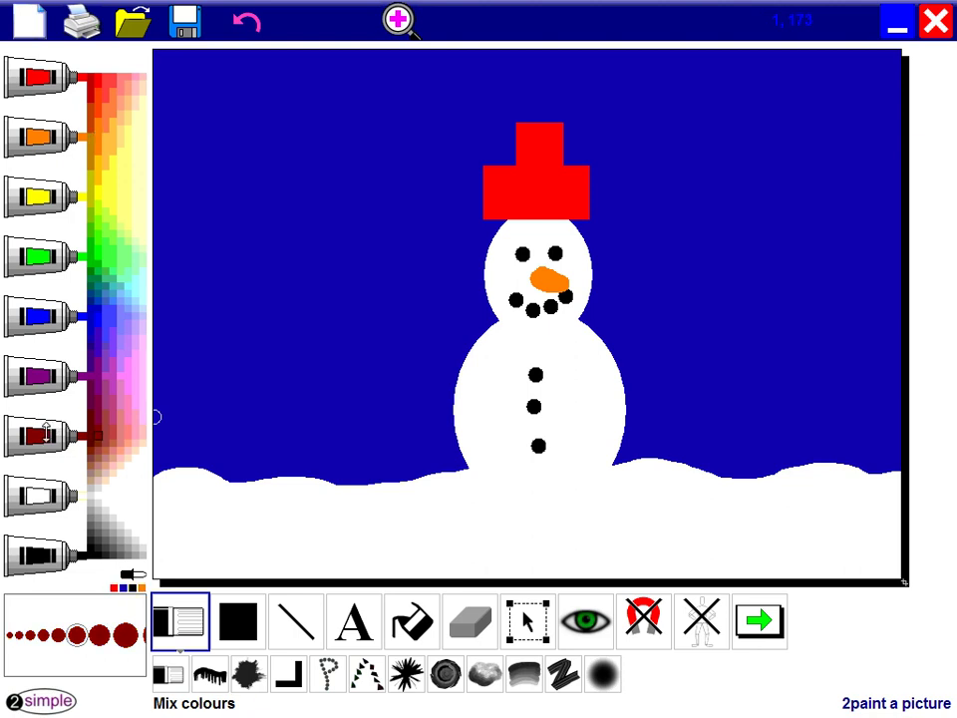
click(303, 616)
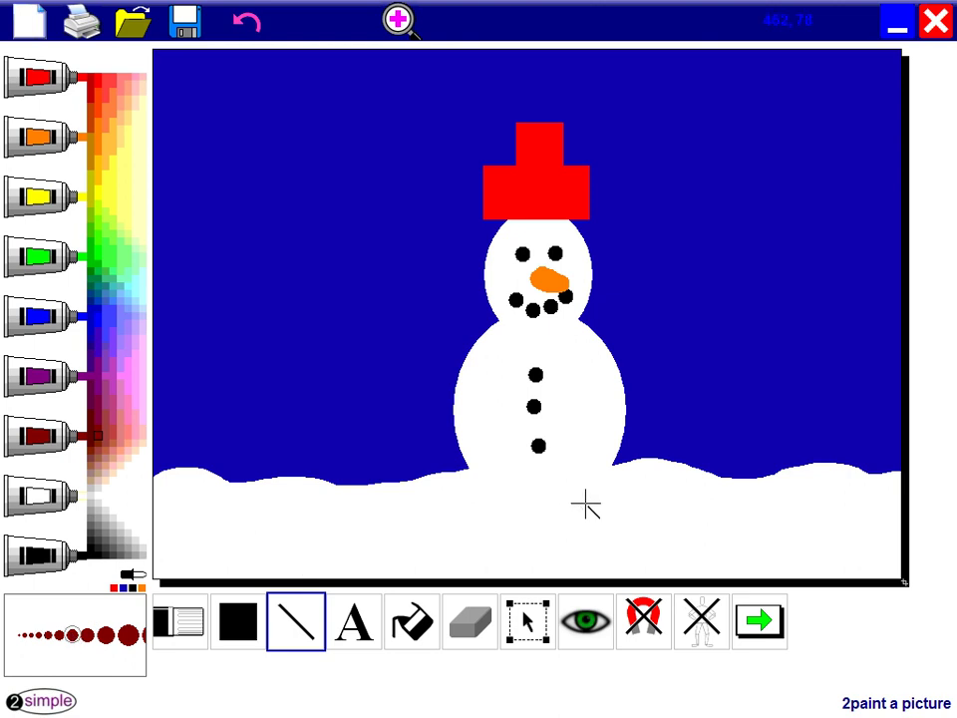
mouse_move(603, 365)
mouse_down()
mouse_move(630, 329)
mouse_move(672, 301)
mouse_move(671, 267)
mouse_move(705, 290)
mouse_move(672, 299)
mouse_up()
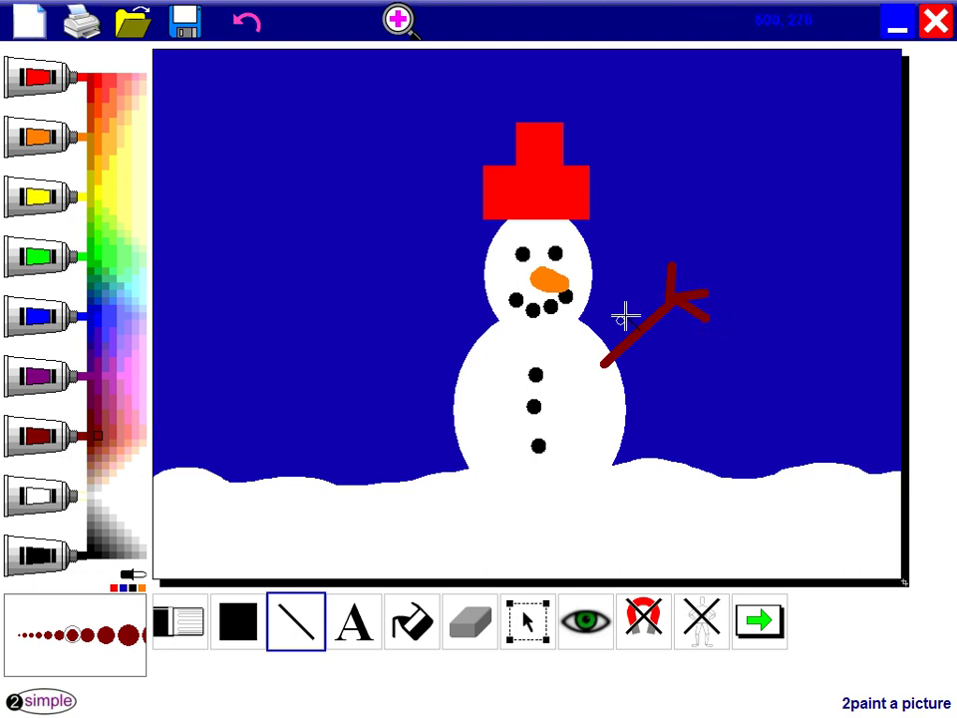
drag(476, 363, 408, 320)
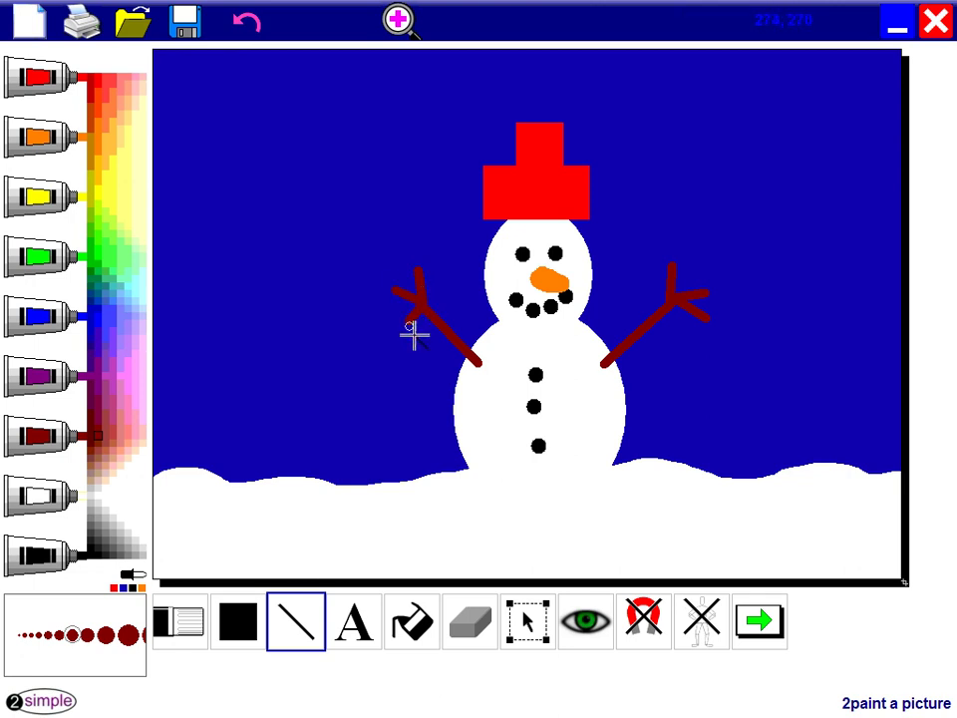
Step: Switch to the white Swirly Brush and stamp snowflakes across the left half of the sky
click(190, 625)
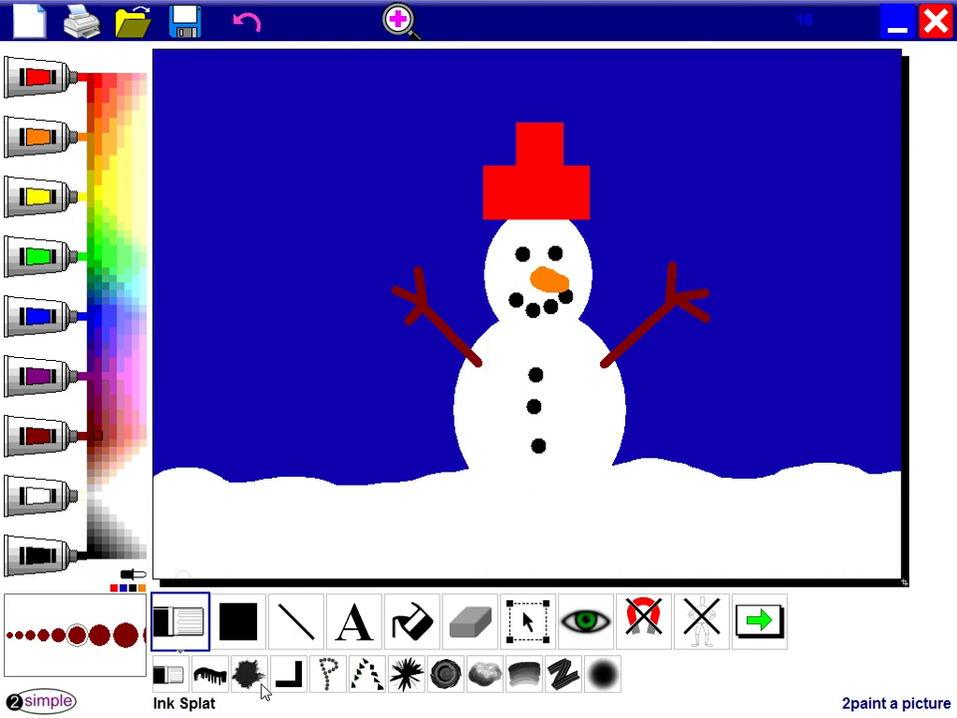
click(449, 674)
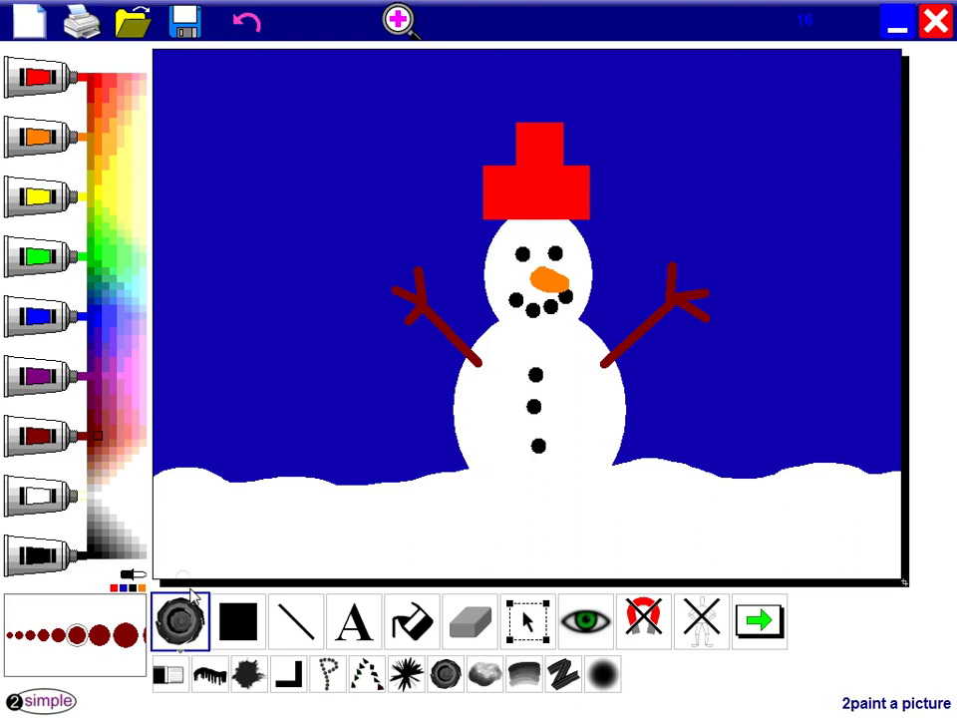
click(35, 495)
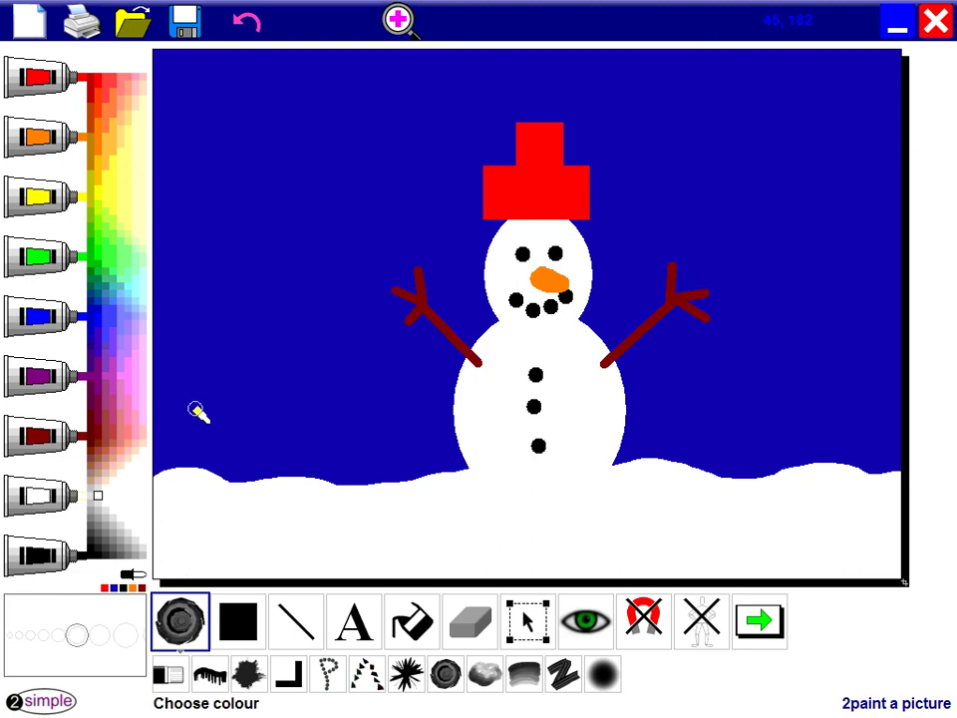
click(184, 83)
click(271, 108)
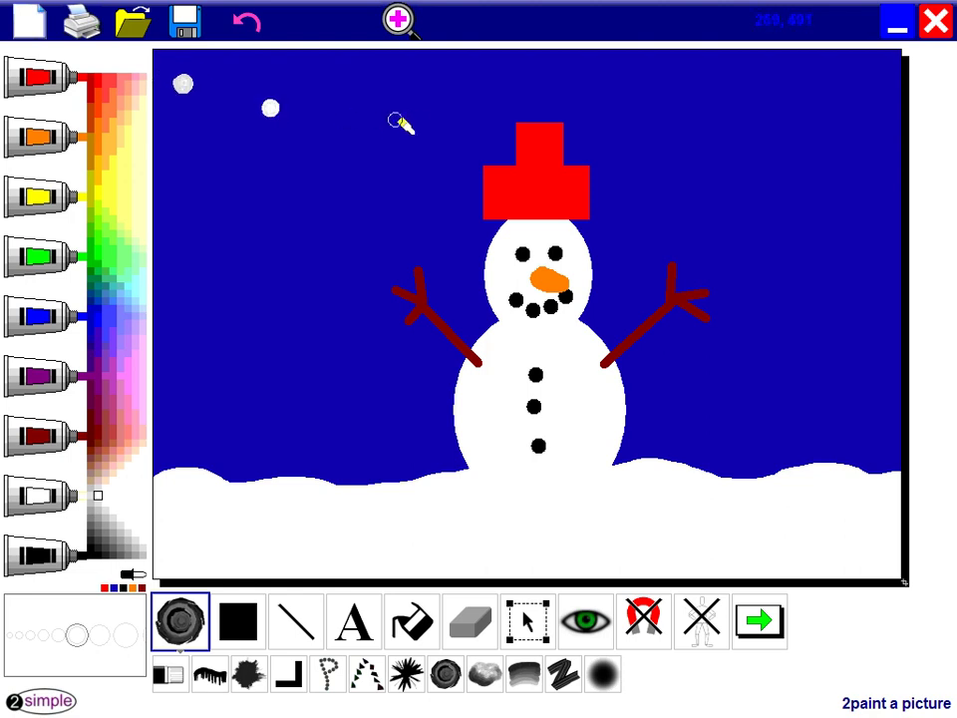
click(411, 120)
click(363, 192)
click(200, 192)
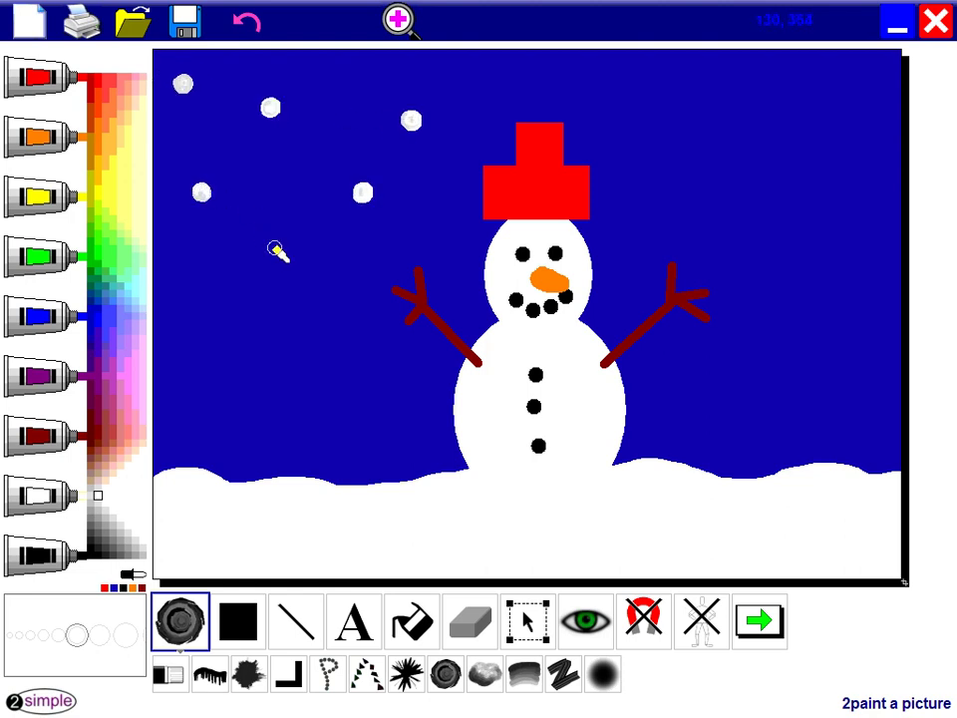
click(291, 264)
click(211, 331)
click(279, 404)
click(411, 441)
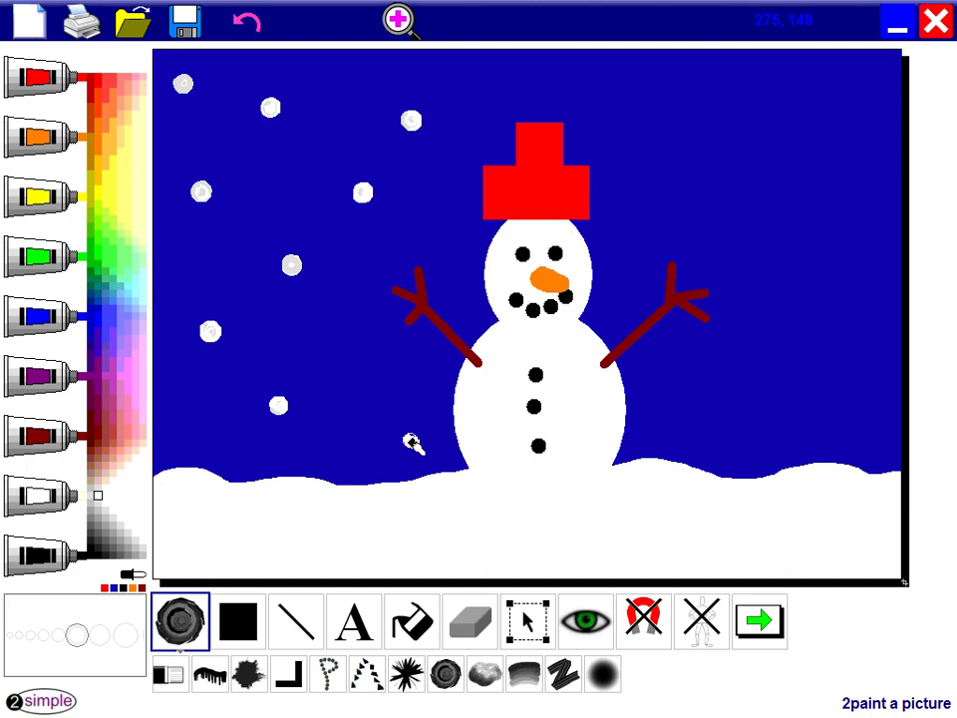
click(336, 363)
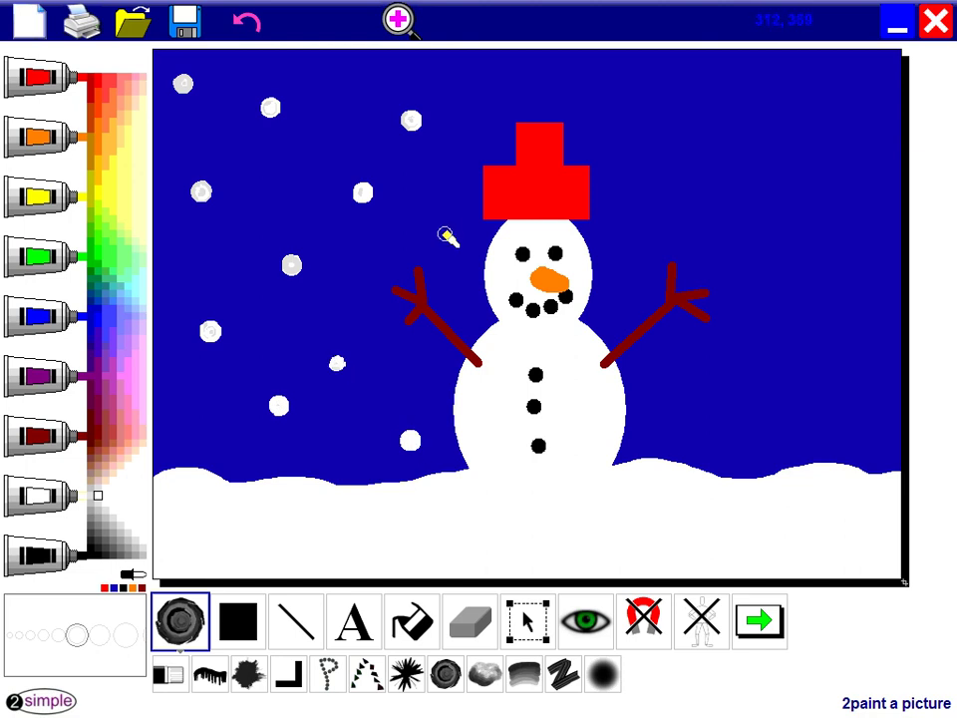
Step: Stamp more white snowflakes across the right half of the sky and along its top edge
click(725, 122)
click(713, 198)
click(635, 121)
click(822, 110)
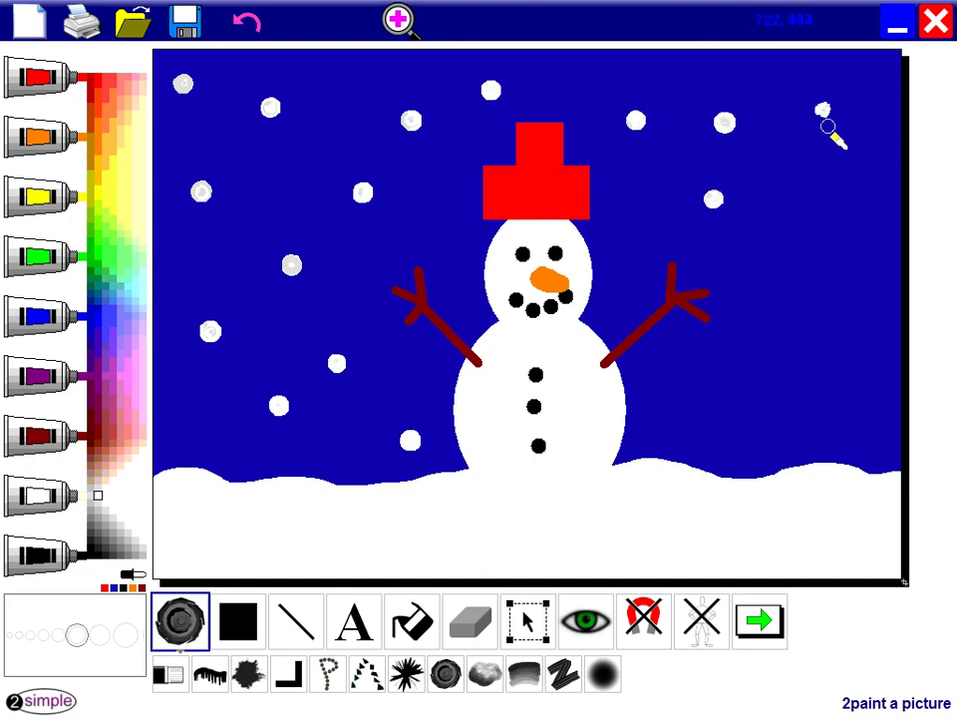
click(869, 224)
click(759, 191)
click(818, 346)
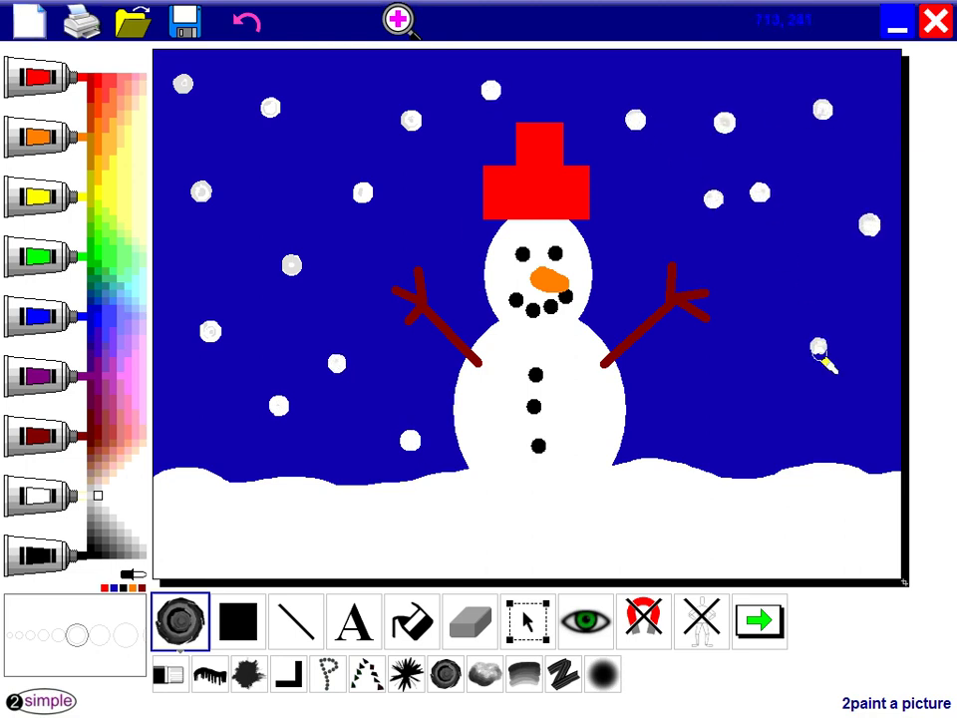
click(720, 438)
click(670, 356)
click(859, 432)
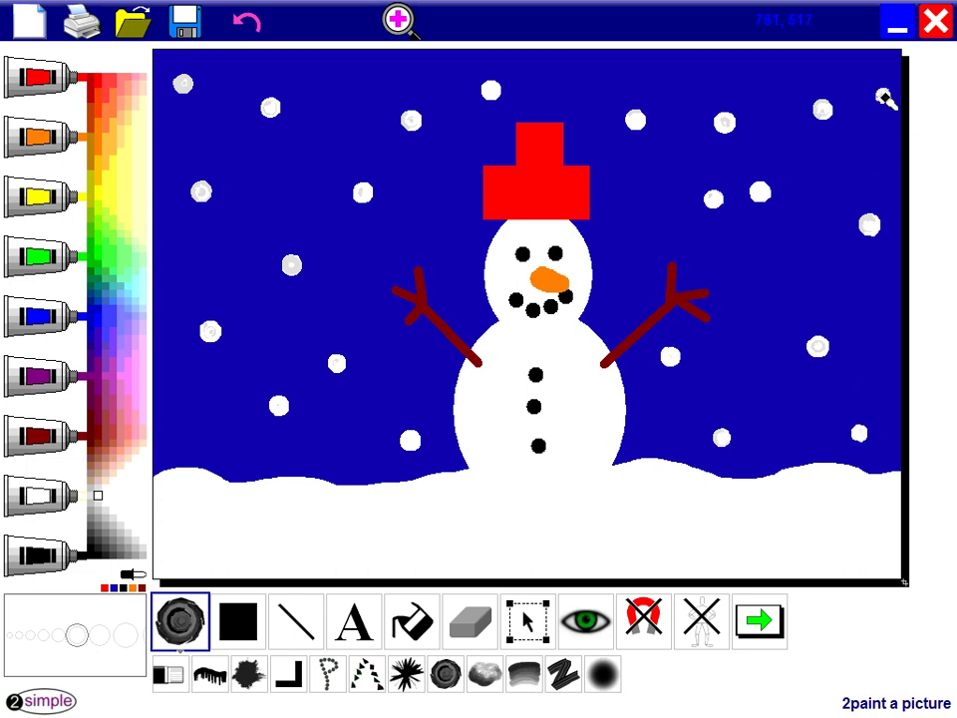
click(883, 96)
click(677, 64)
click(556, 60)
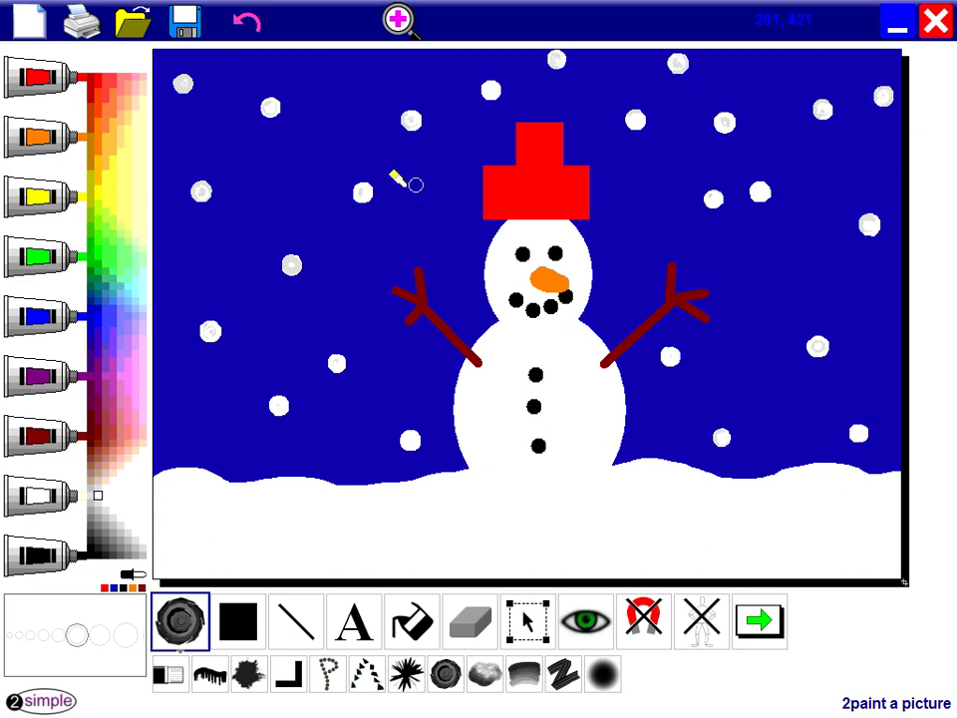
click(365, 66)
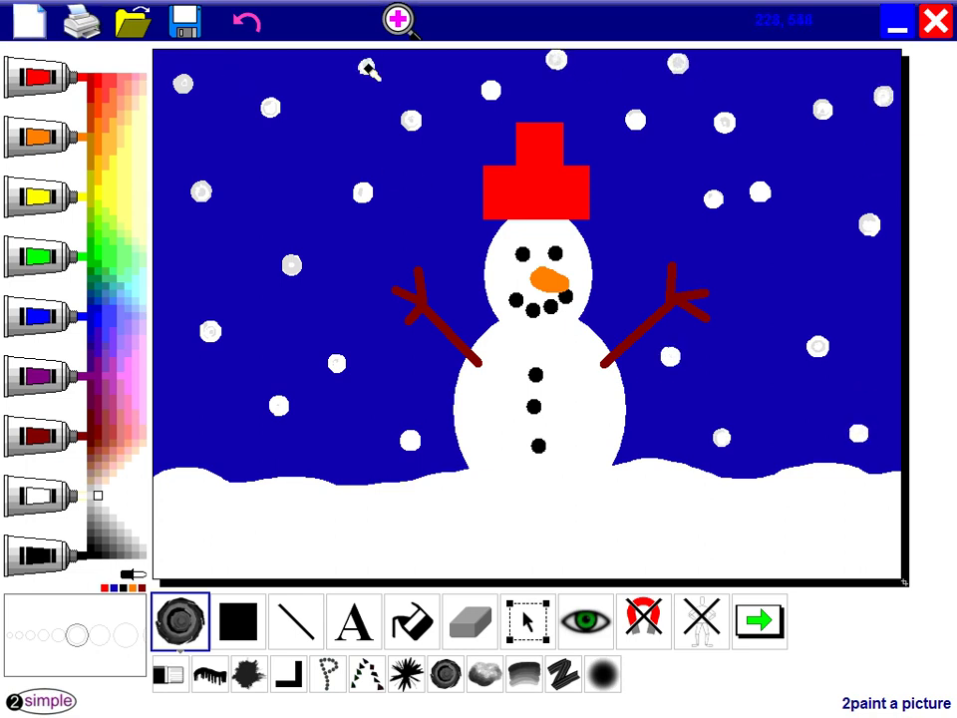
Step: Select the Text tool with the Snowy font at size 24
click(365, 625)
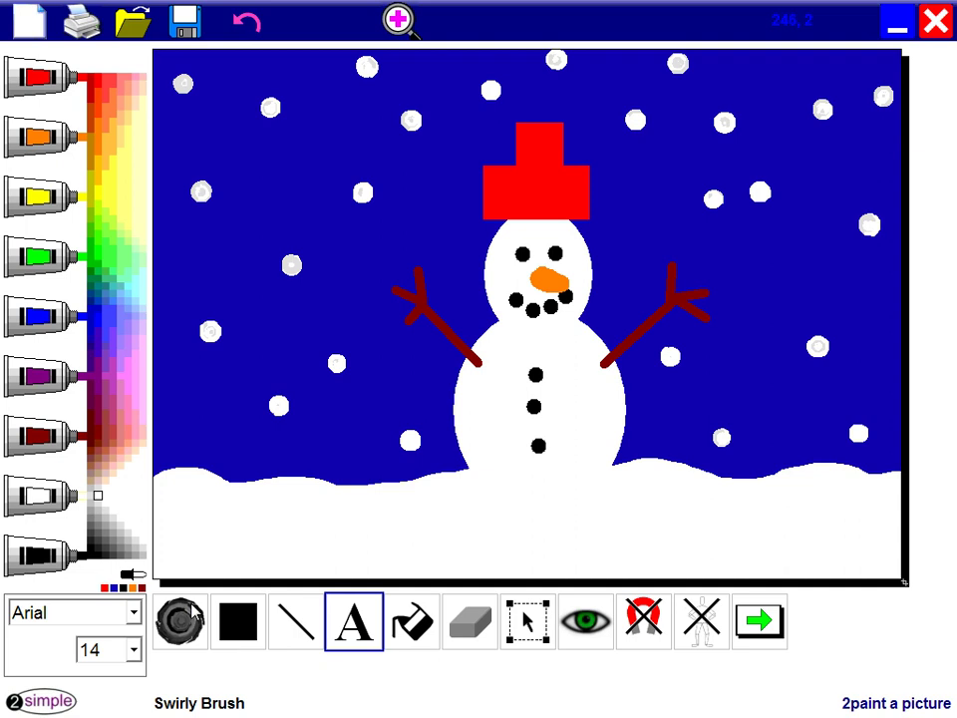
click(135, 613)
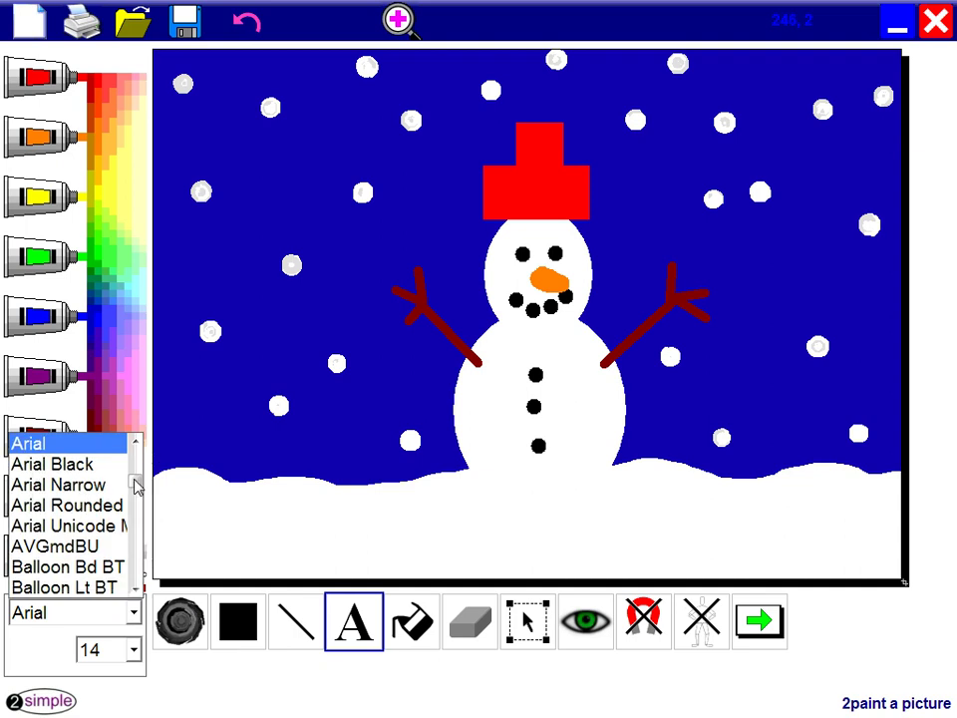
drag(137, 486, 136, 569)
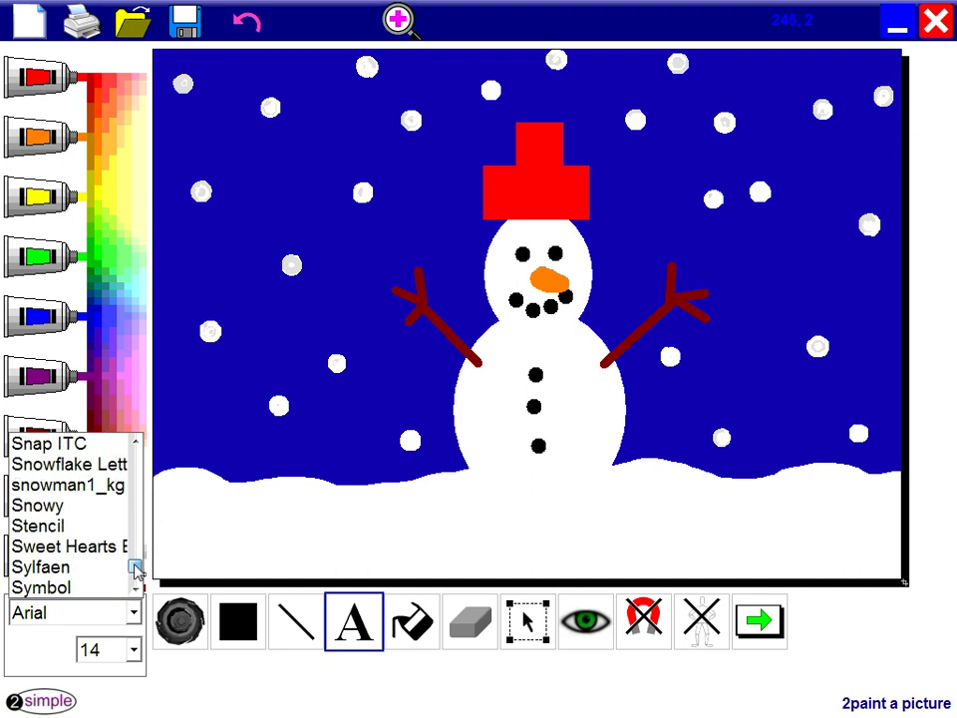
click(97, 506)
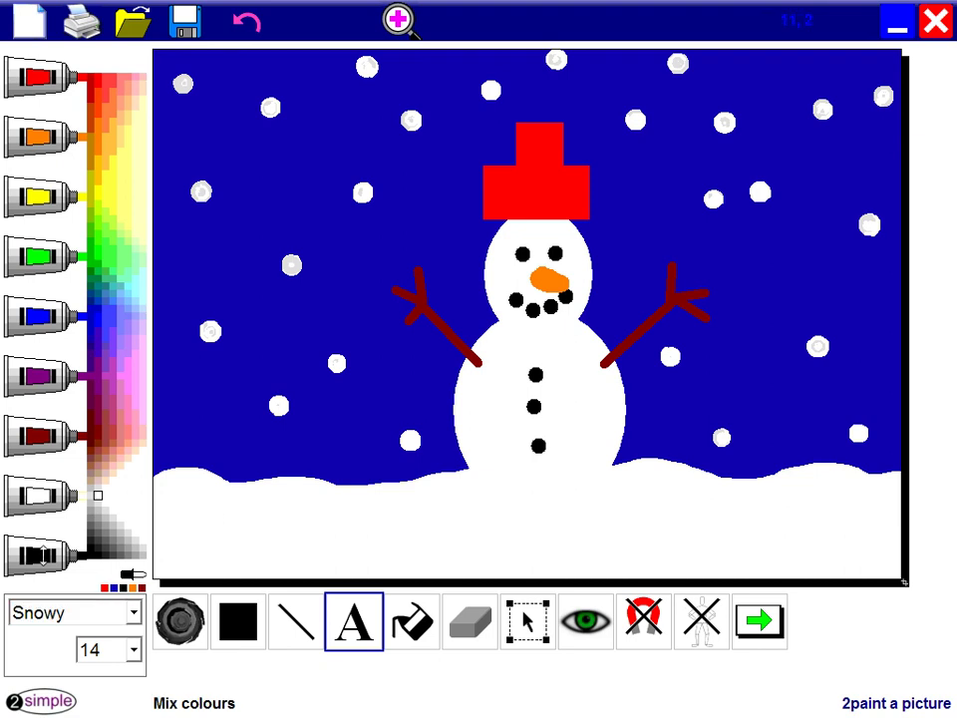
click(134, 648)
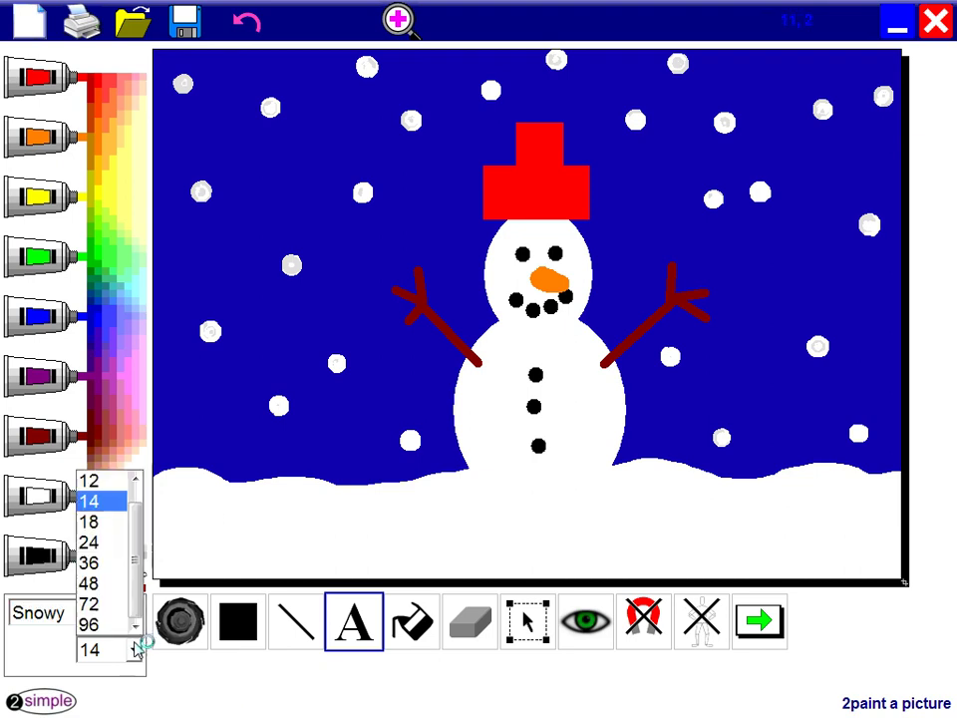
click(111, 541)
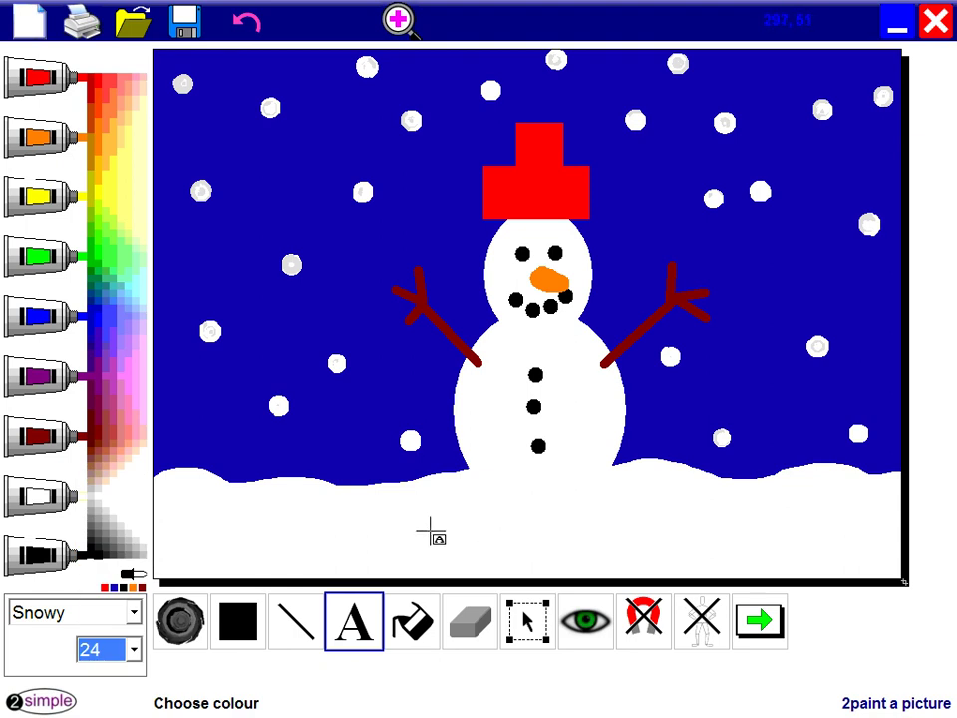
Step: Type 'Merry Christmas!' on the white snow below the snowman
click(429, 535)
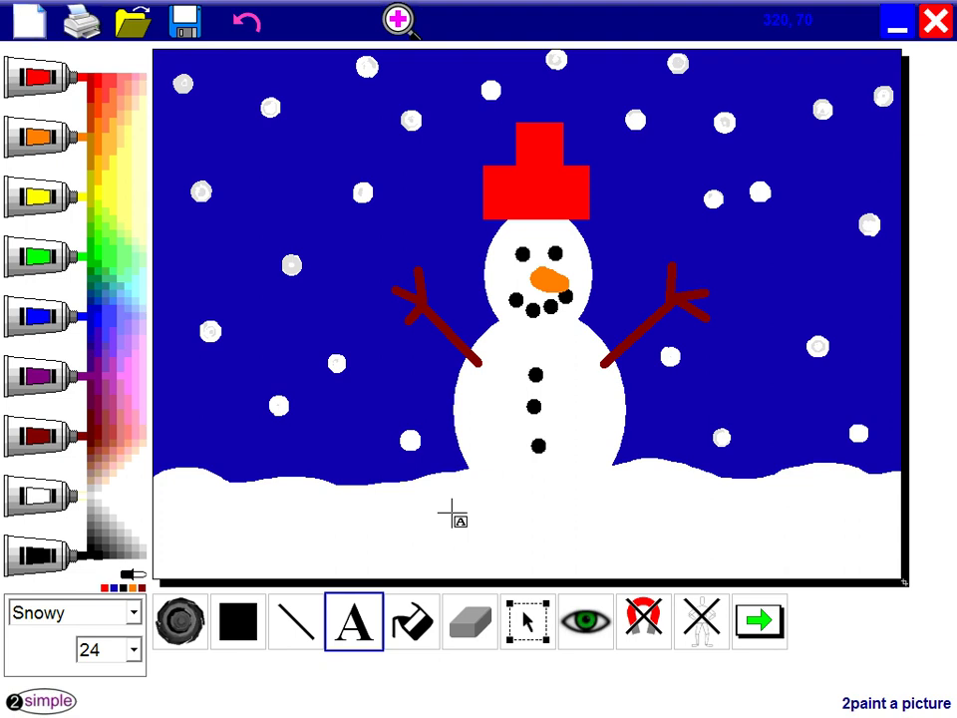
text(Merr)
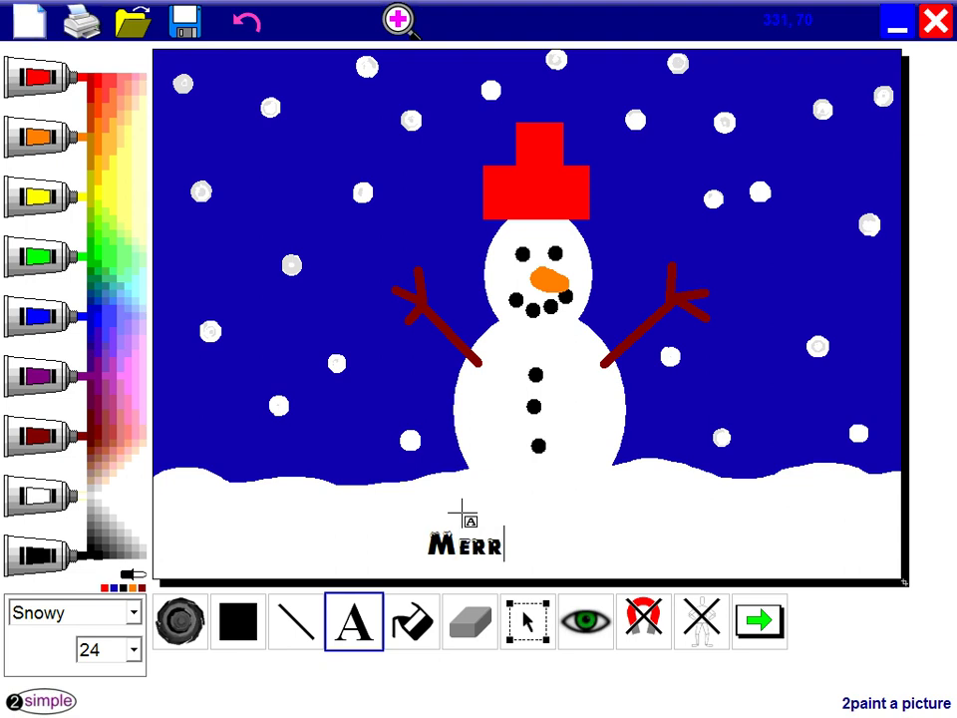
text(y Christmas!)
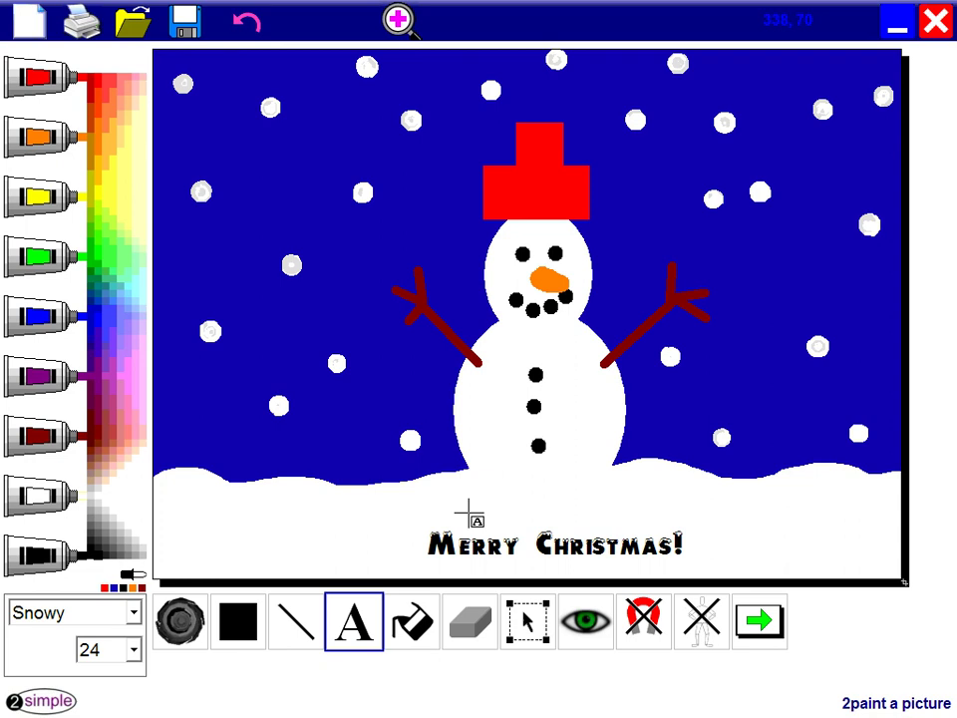
key(alt+Tab)
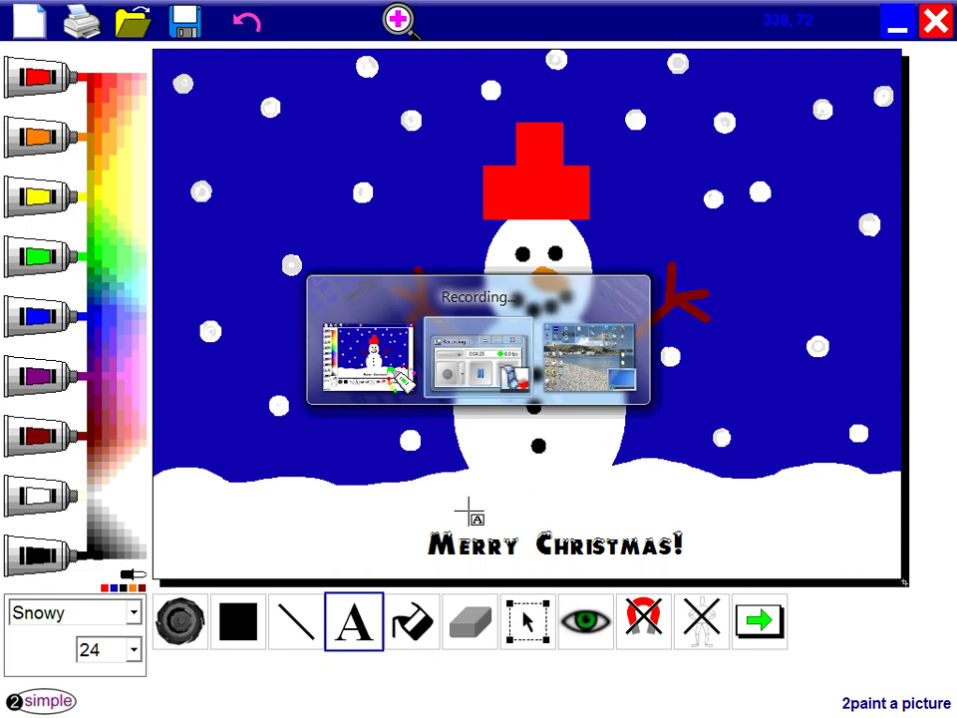